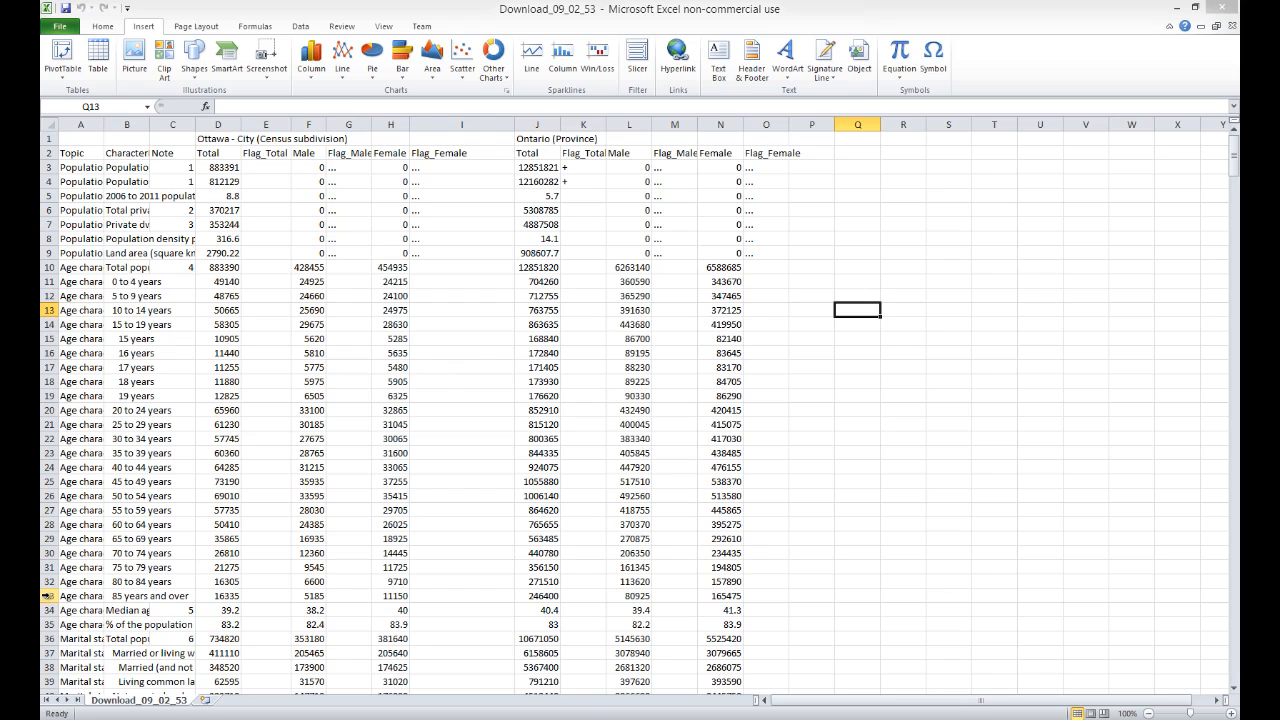
Copy header row 2 and rows 20 to 33 (ages 20 to 24 through 85 years and over) into a new worksheet.
click(46, 595)
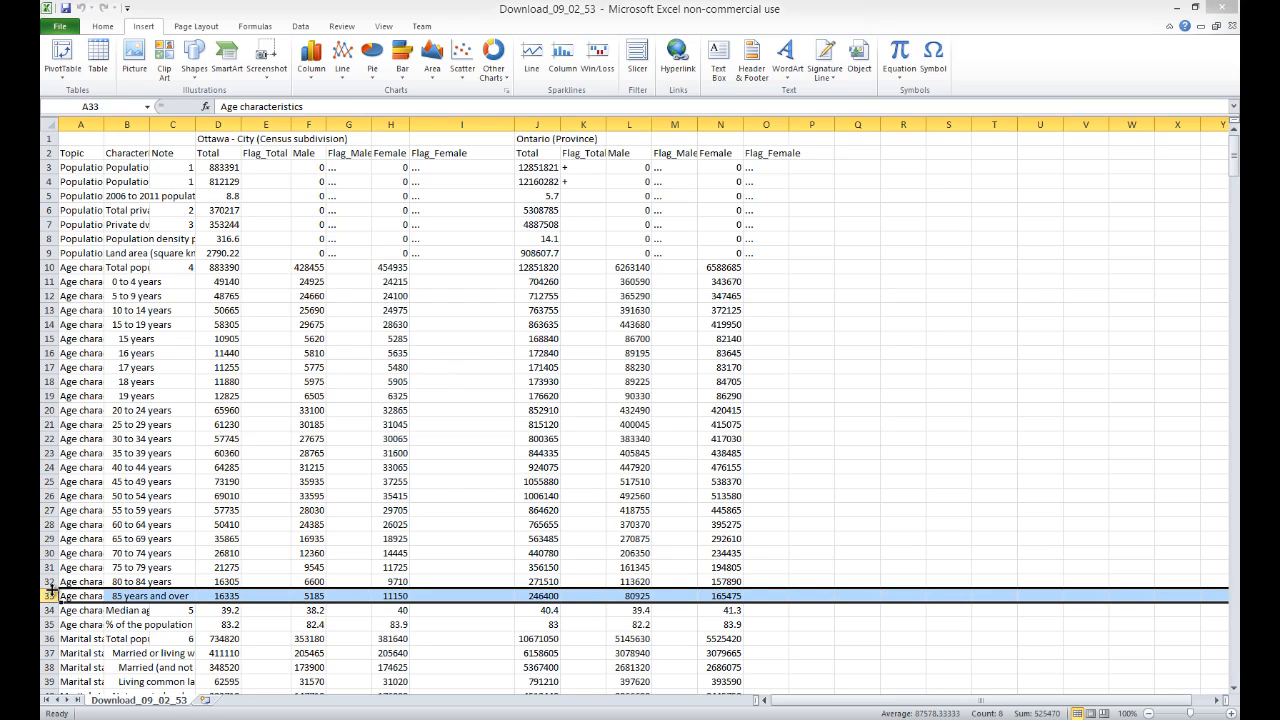
shift+click(46, 410)
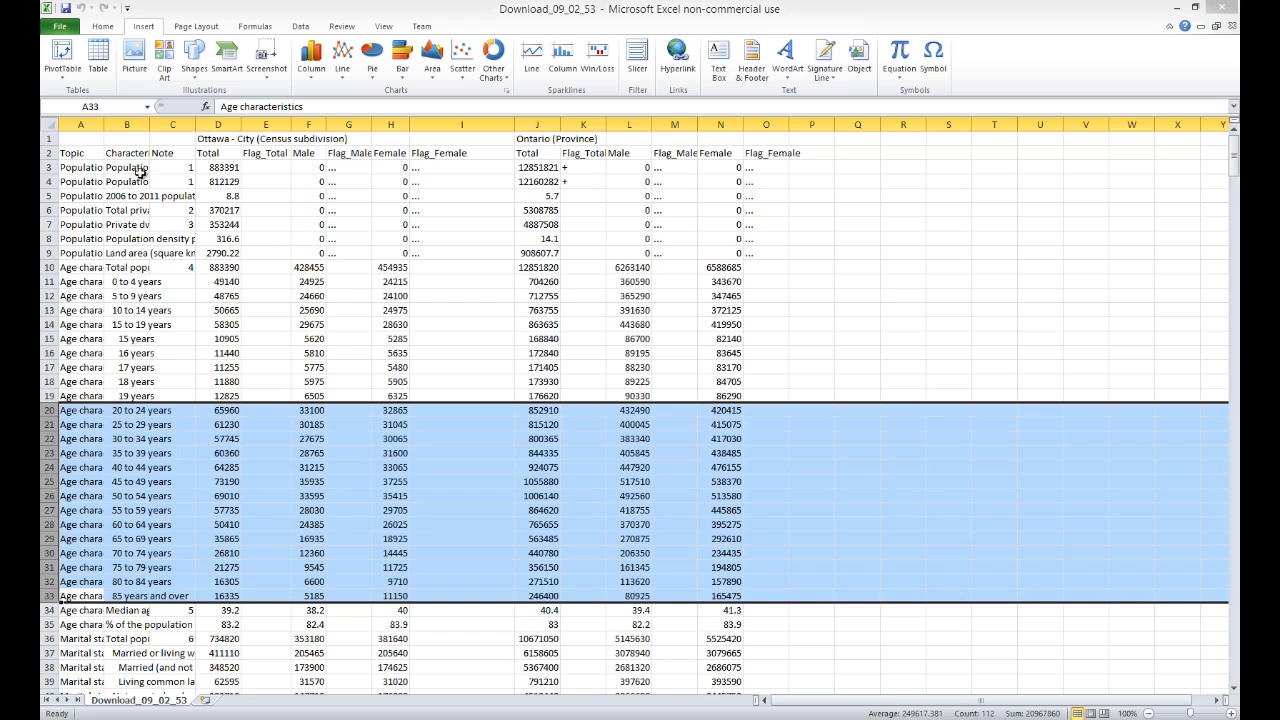
ctrl+click(45, 153)
key(ctrl+c)
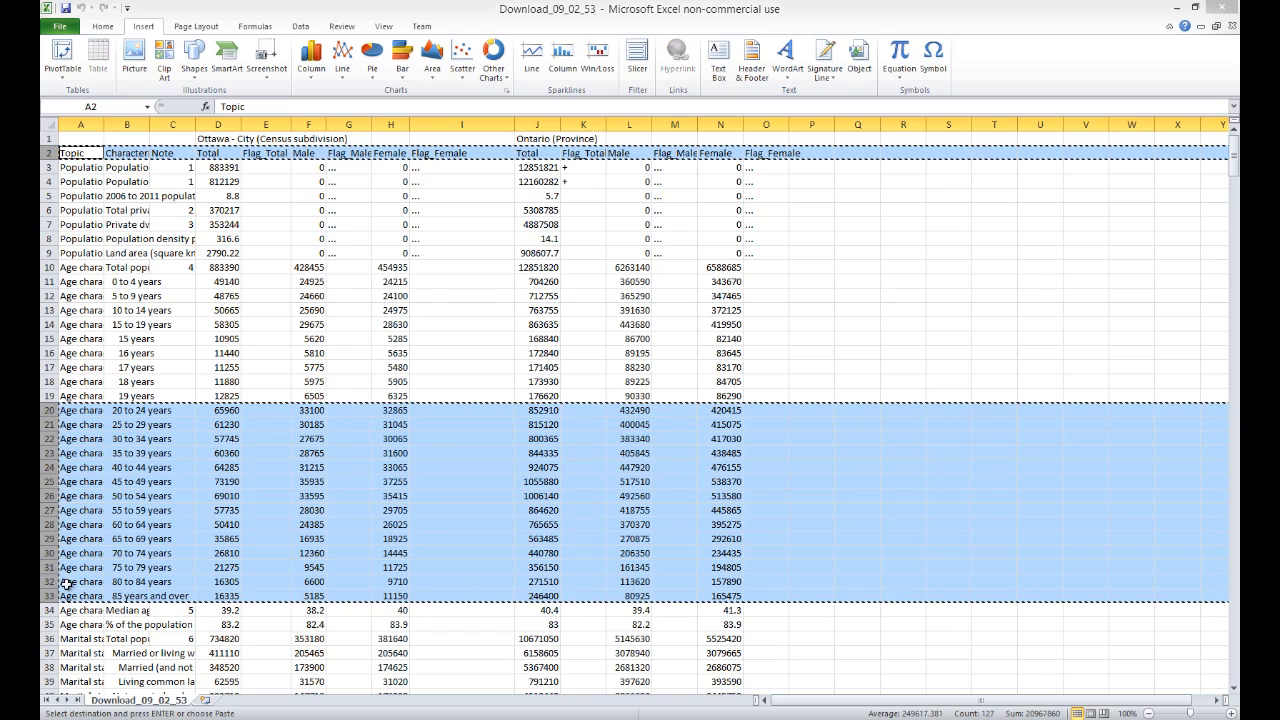
click(205, 700)
key(ctrl+v)
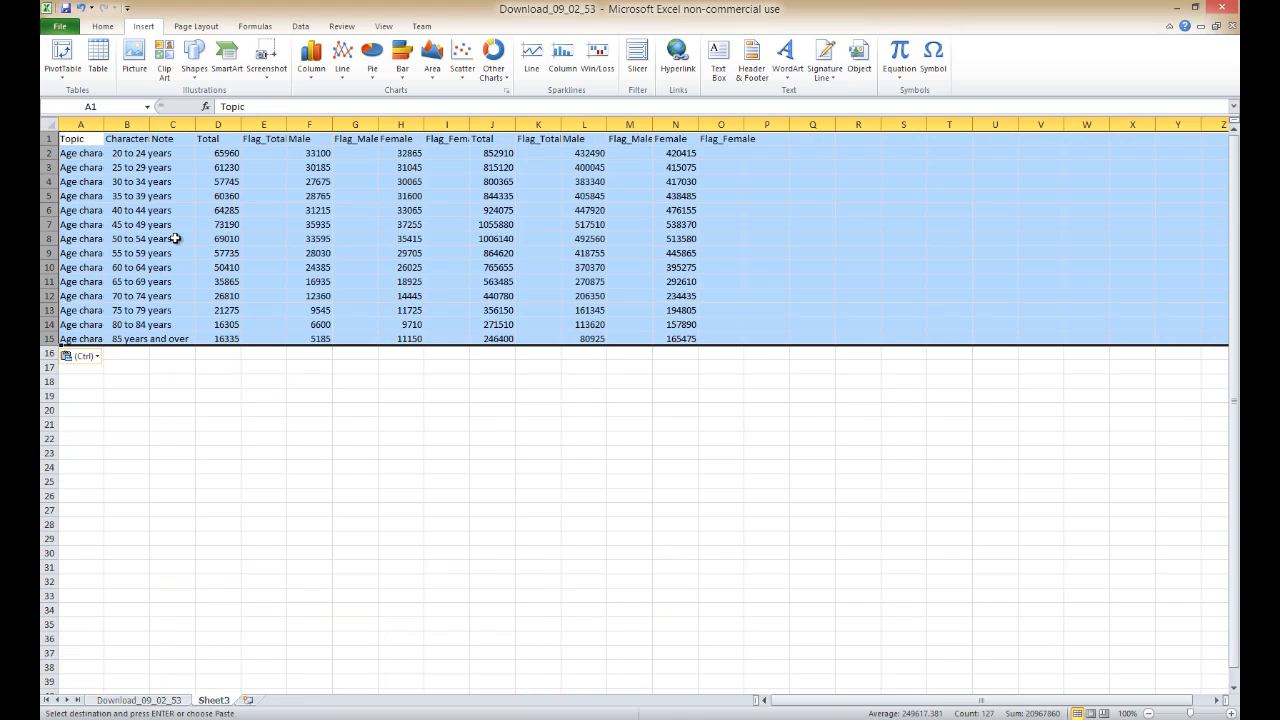
click(218, 424)
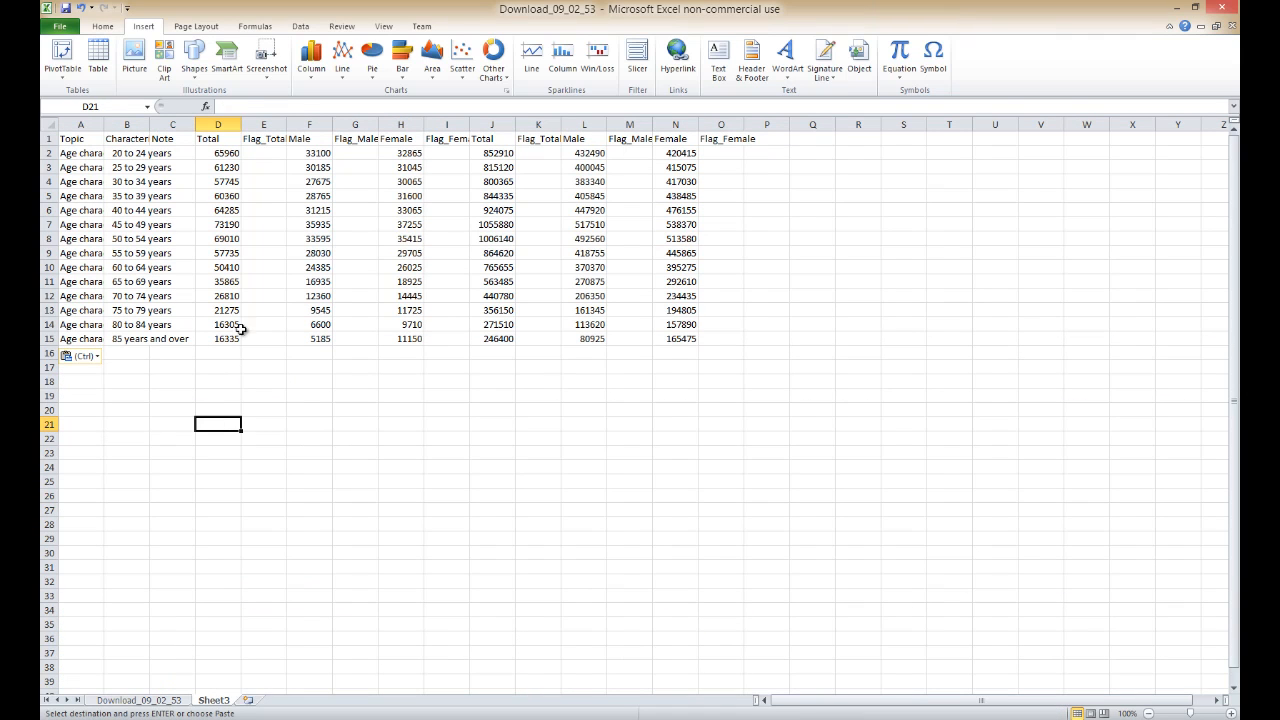
Delete the Note column and all Flag_Total, Flag_Male and Flag_Female columns from the new sheet.
click(172, 124)
ctrl+click(257, 124)
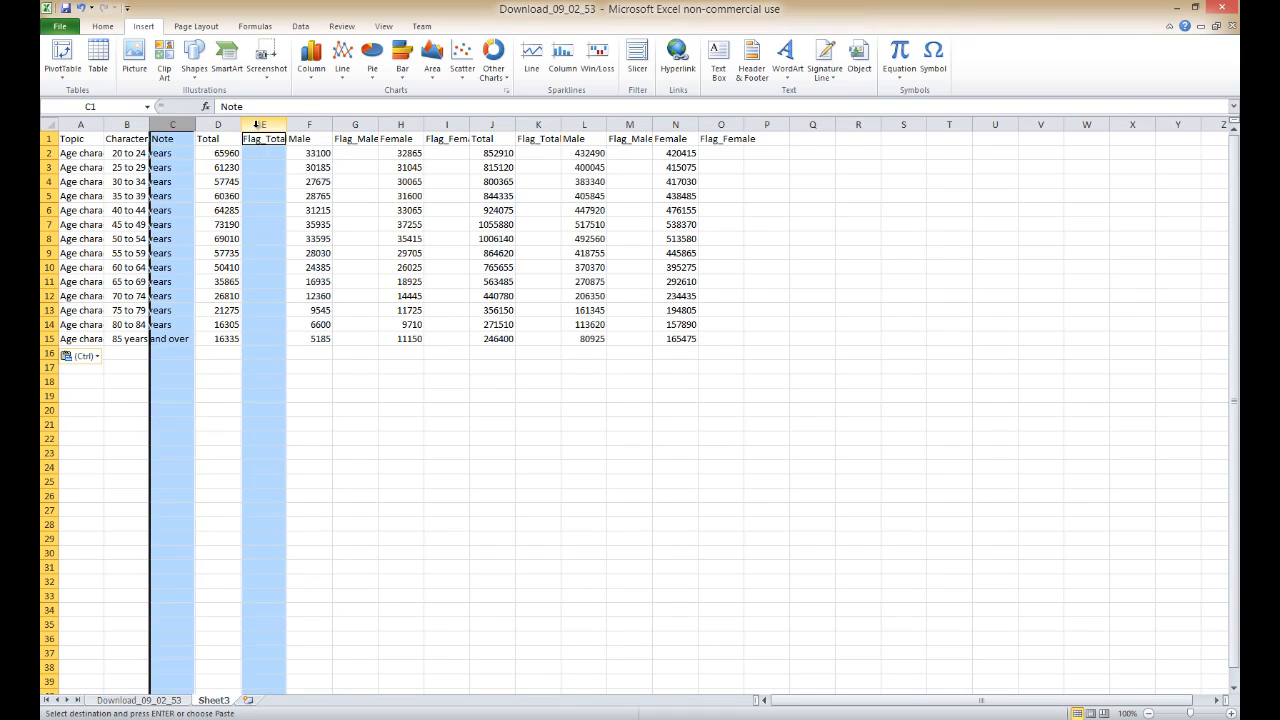
ctrl+click(355, 124)
ctrl+click(446, 124)
ctrl+click(538, 124)
ctrl+click(629, 124)
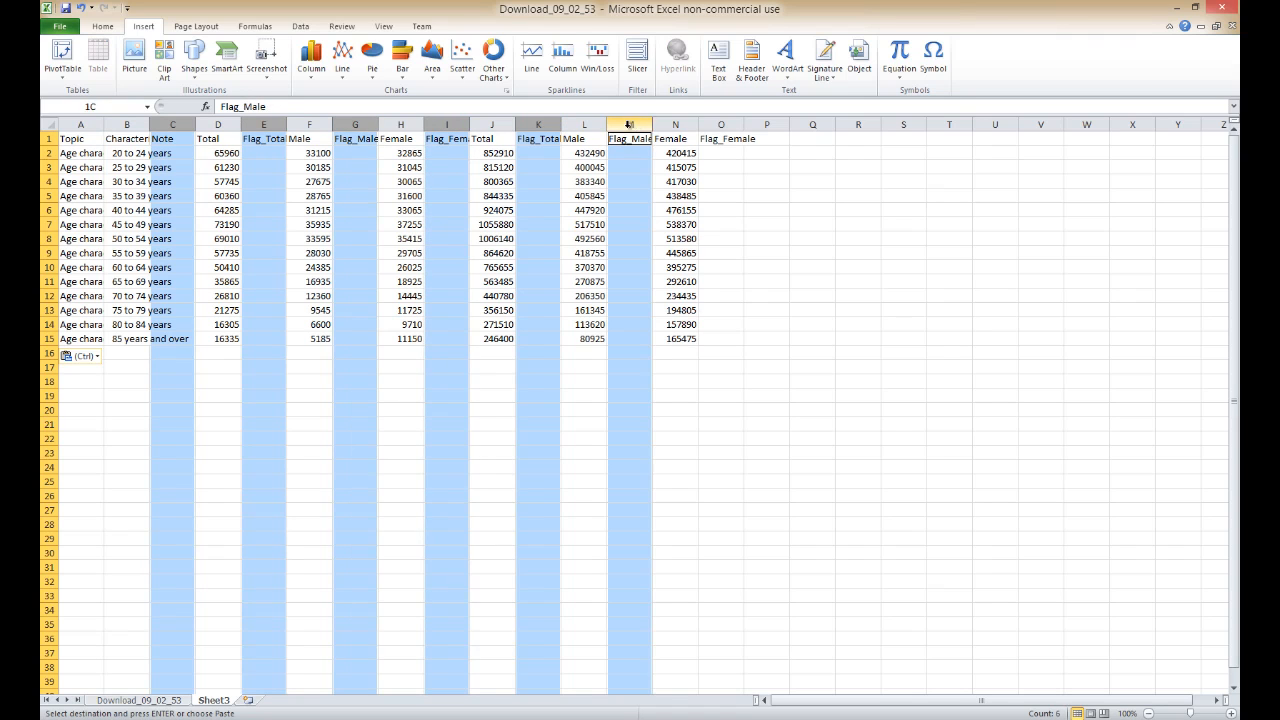
ctrl+click(721, 124)
right_click(721, 128)
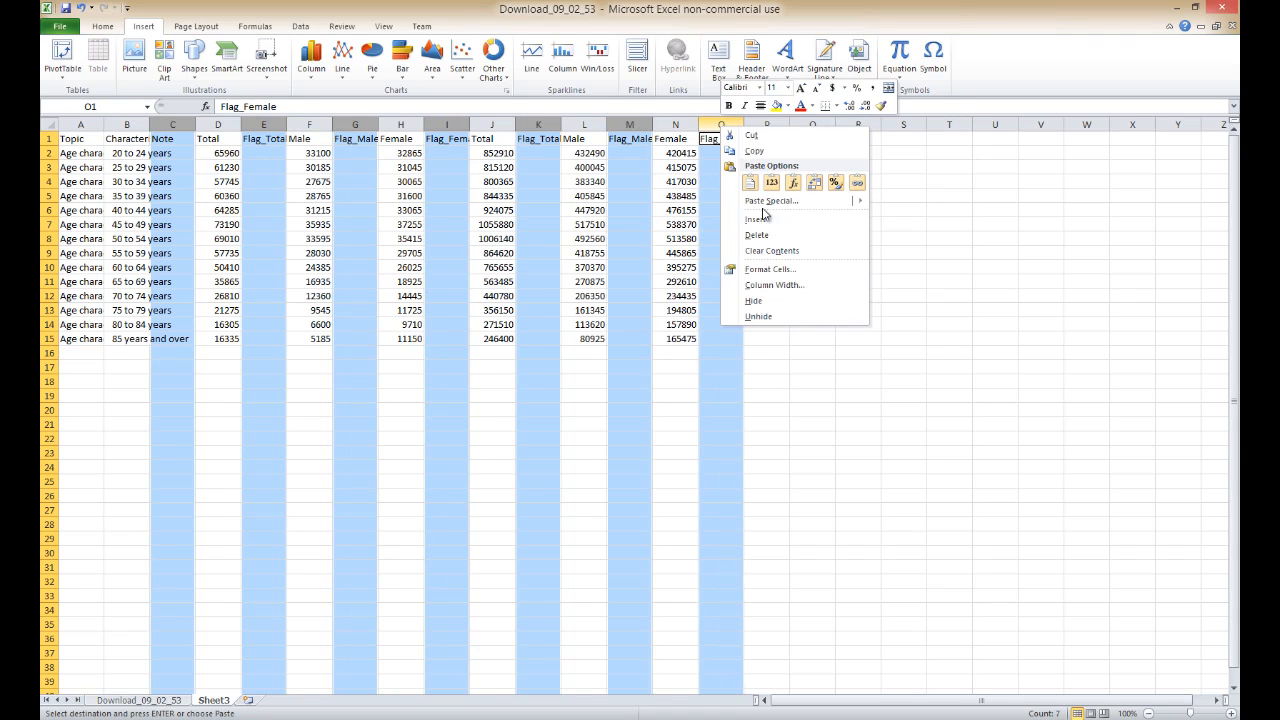
click(770, 237)
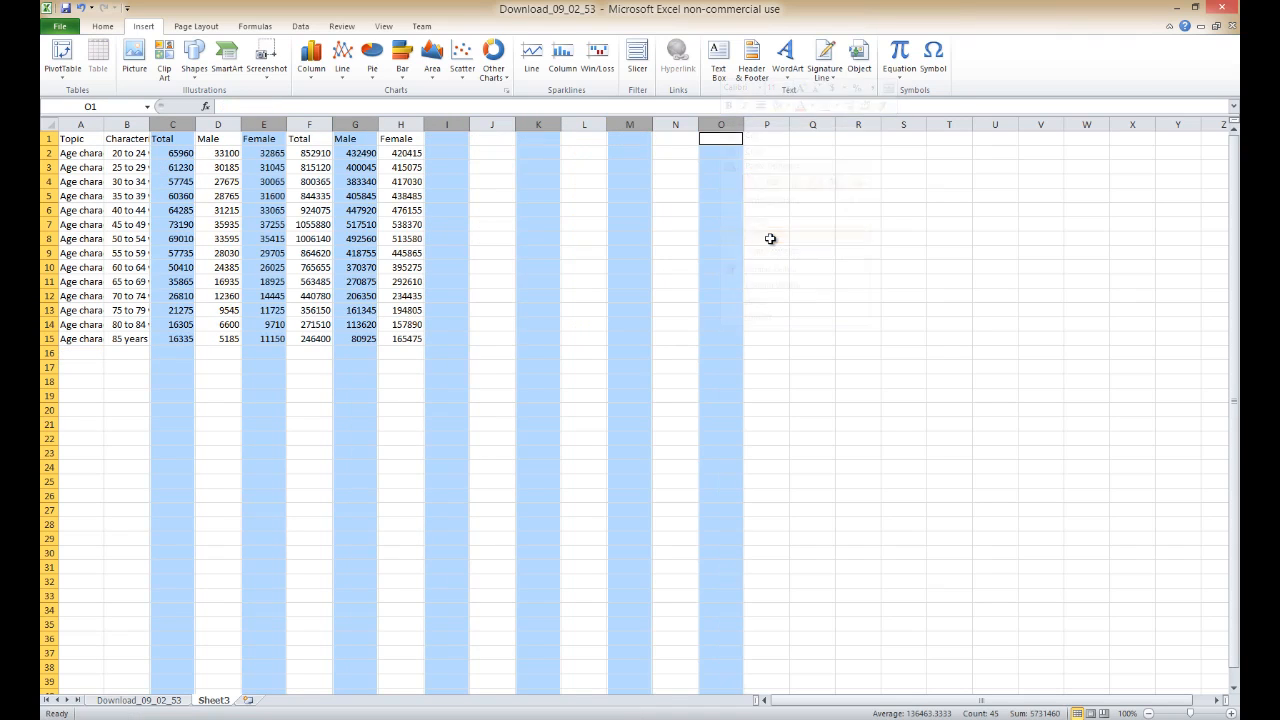
click(113, 380)
Delete the Topic column from the copied age data.
click(83, 126)
right_click(84, 130)
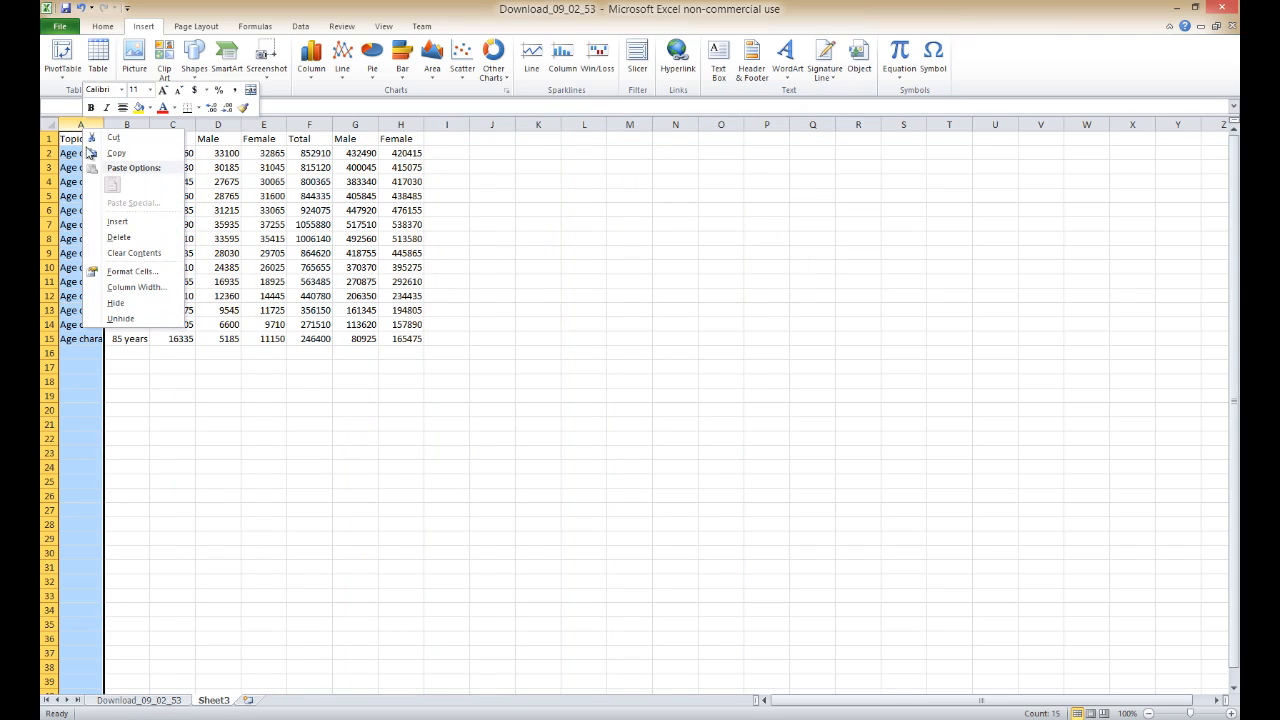
click(133, 237)
click(186, 382)
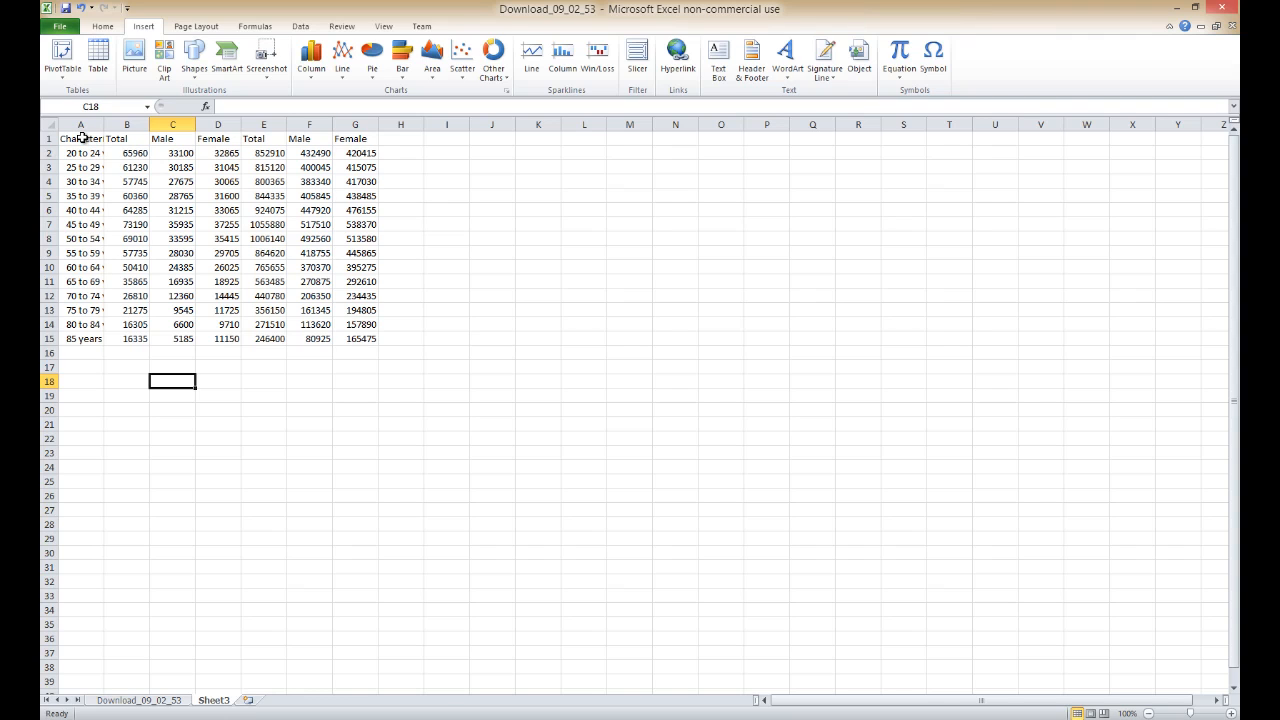
Copy the age table A1:G15 and paste it transposed starting at cell A18.
drag(82, 138, 356, 336)
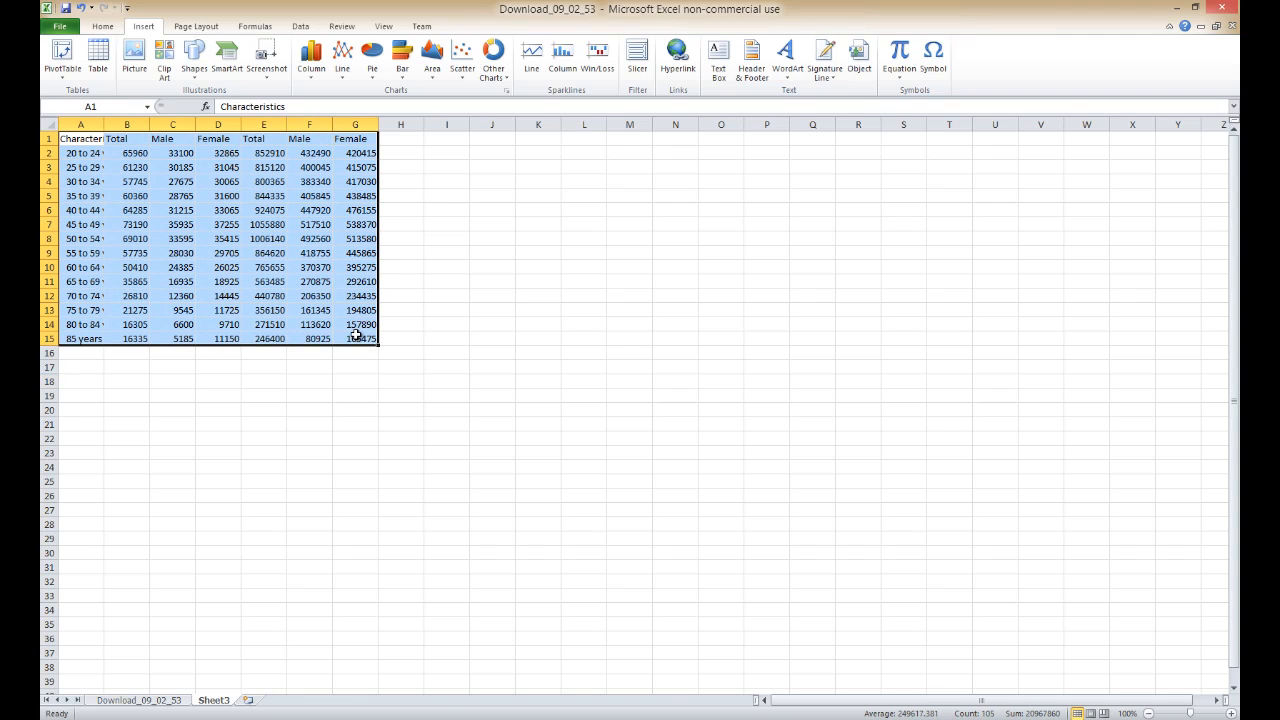
key(ctrl+c)
click(96, 384)
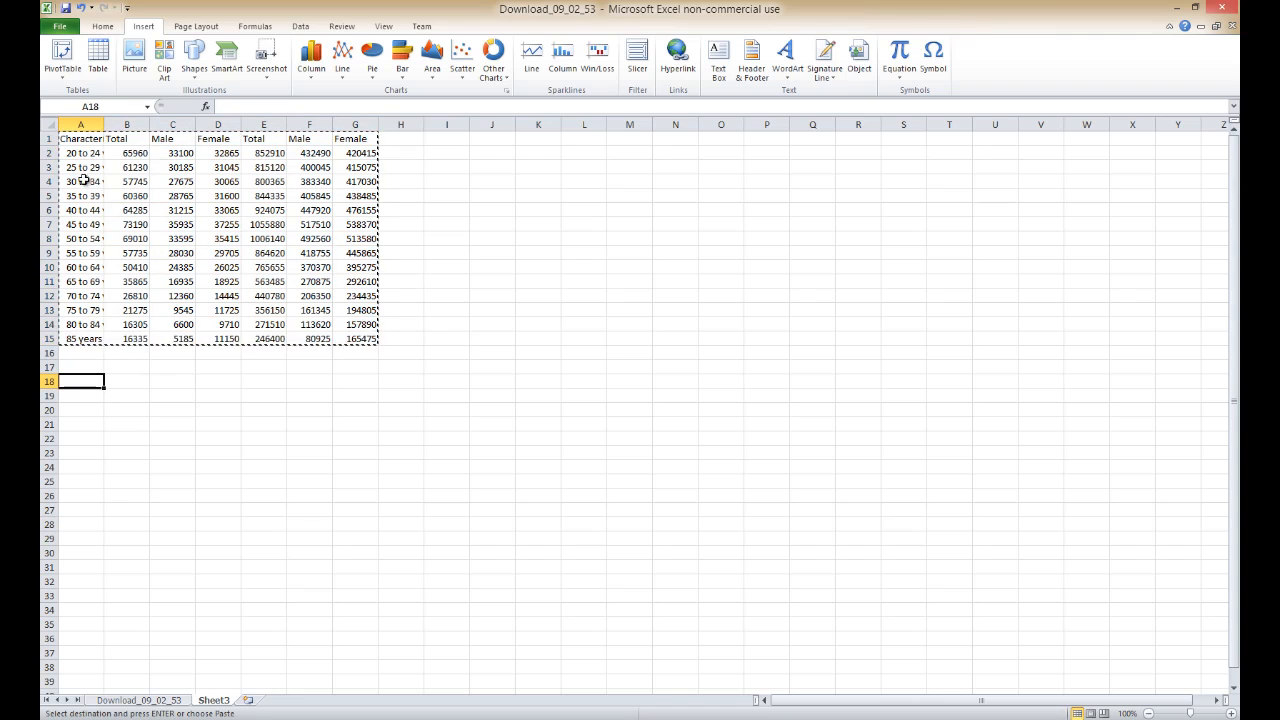
click(63, 77)
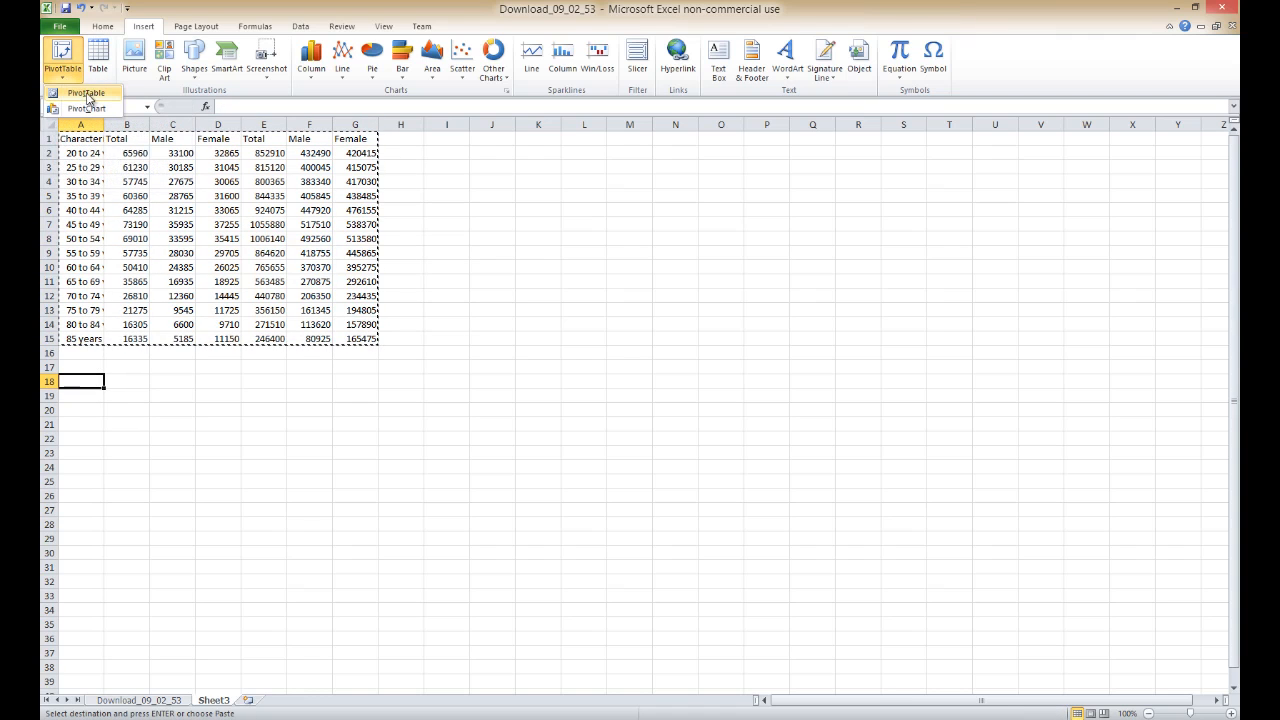
click(99, 29)
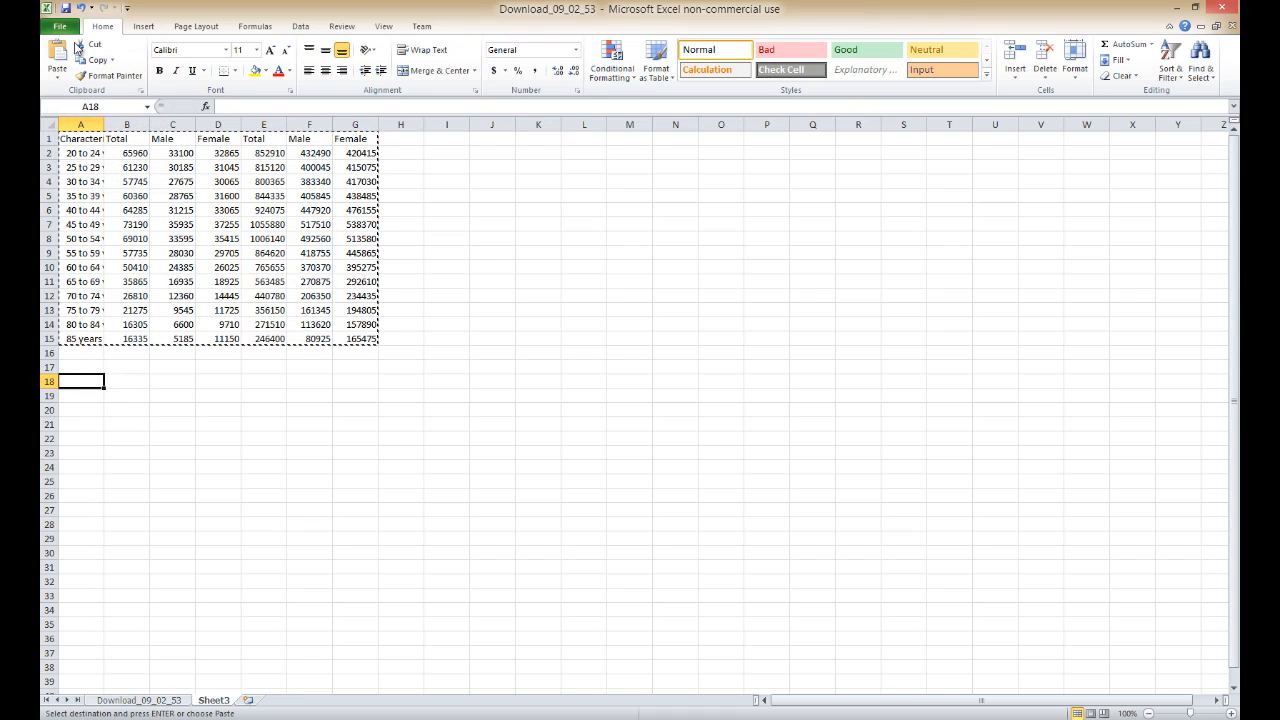
click(58, 68)
click(89, 220)
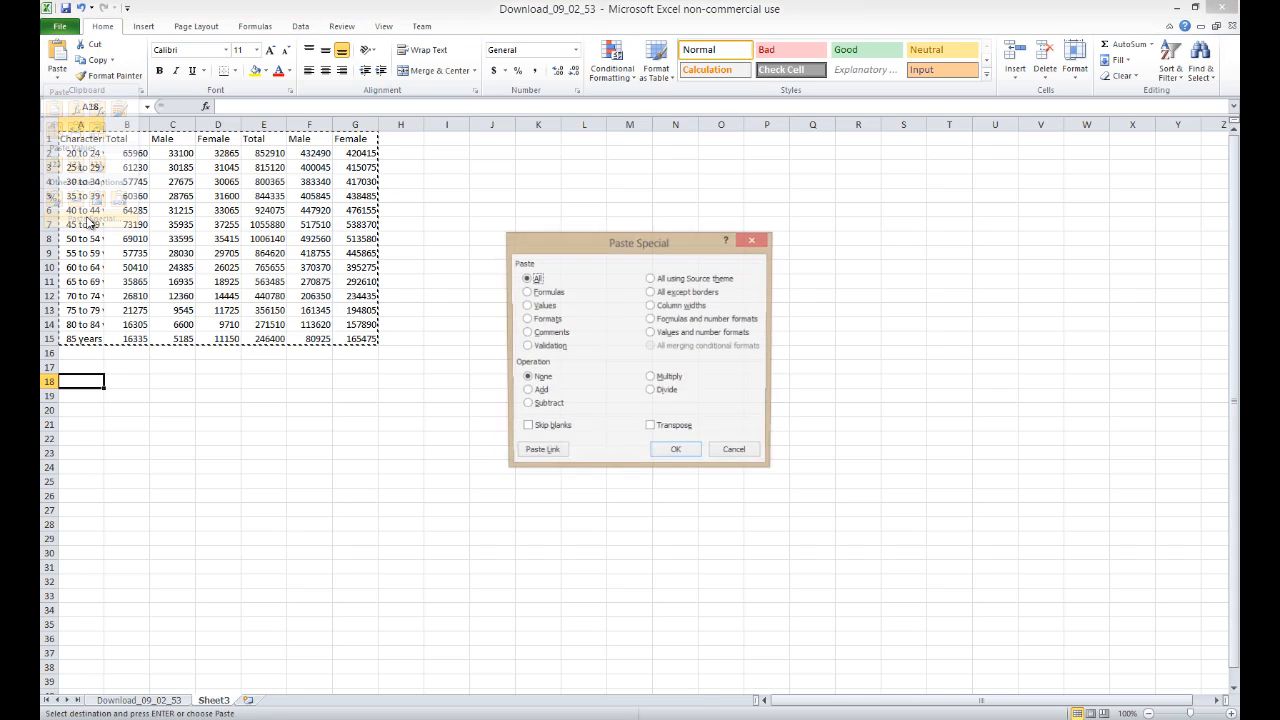
click(652, 425)
click(679, 450)
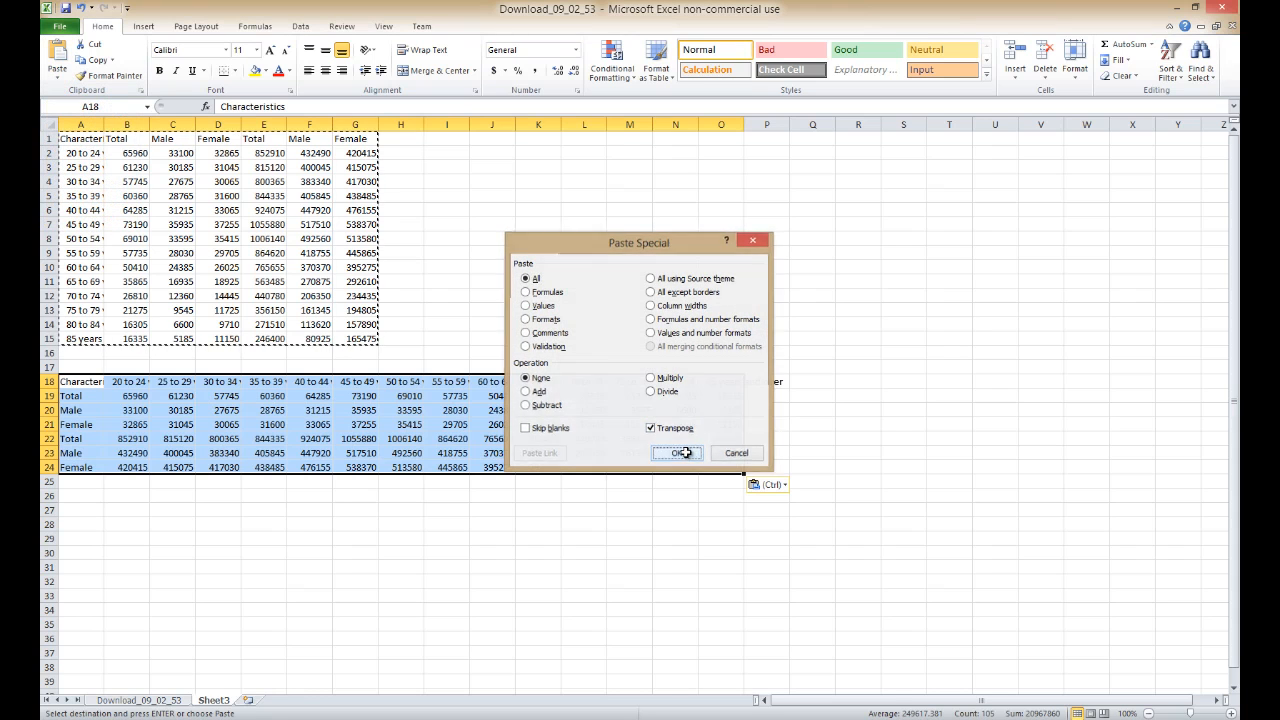
Delete rows 1 to 16 containing the original untransposed table.
click(50, 352)
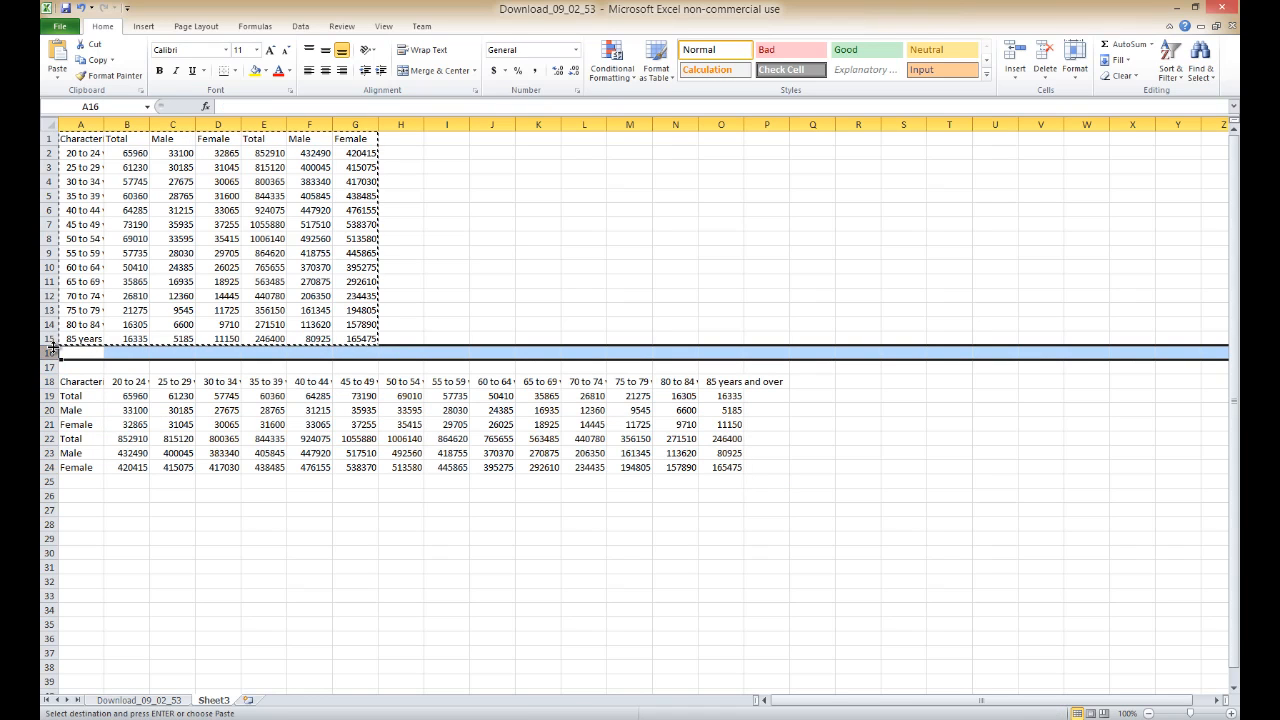
drag(48, 139, 48, 339)
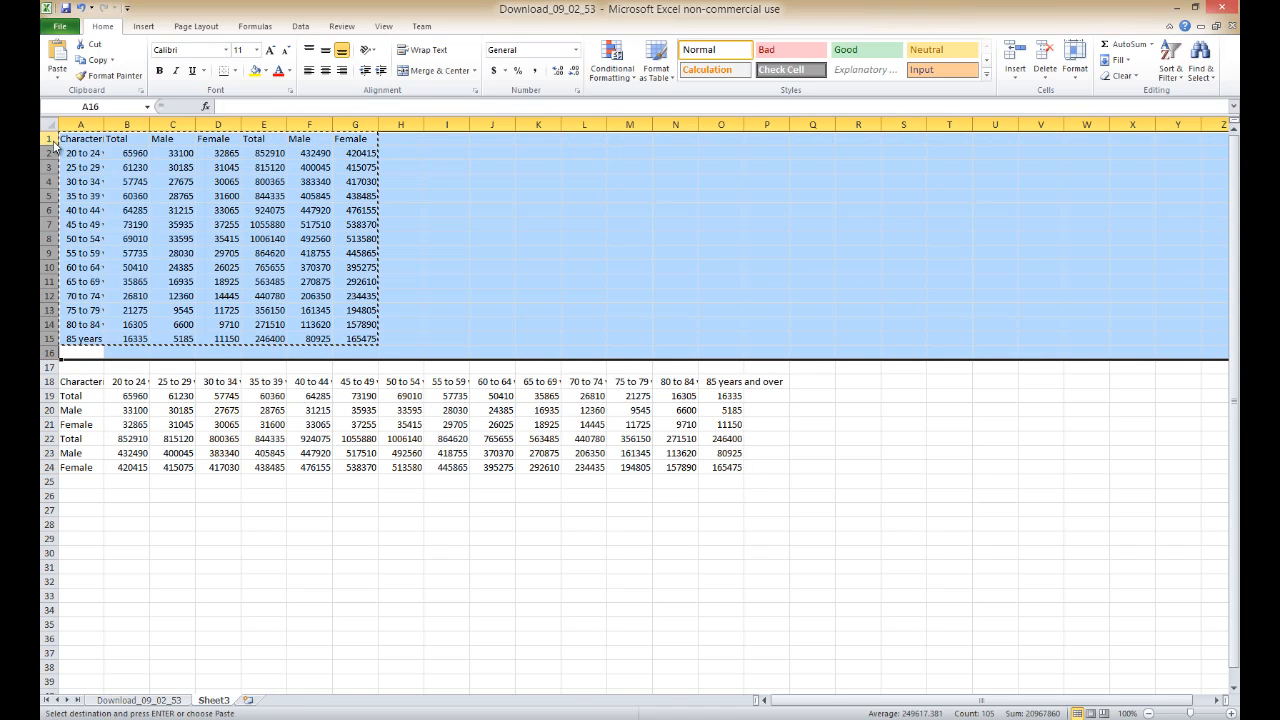
right_click(55, 143)
click(100, 250)
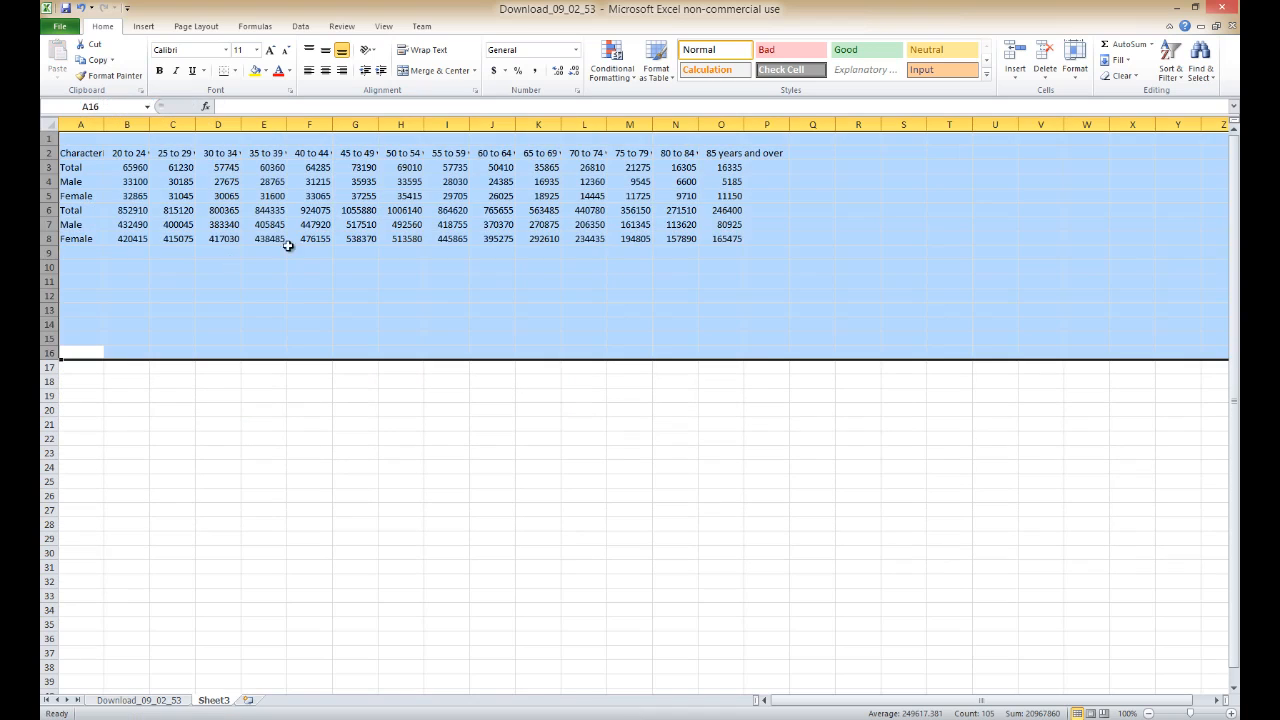
click(128, 138)
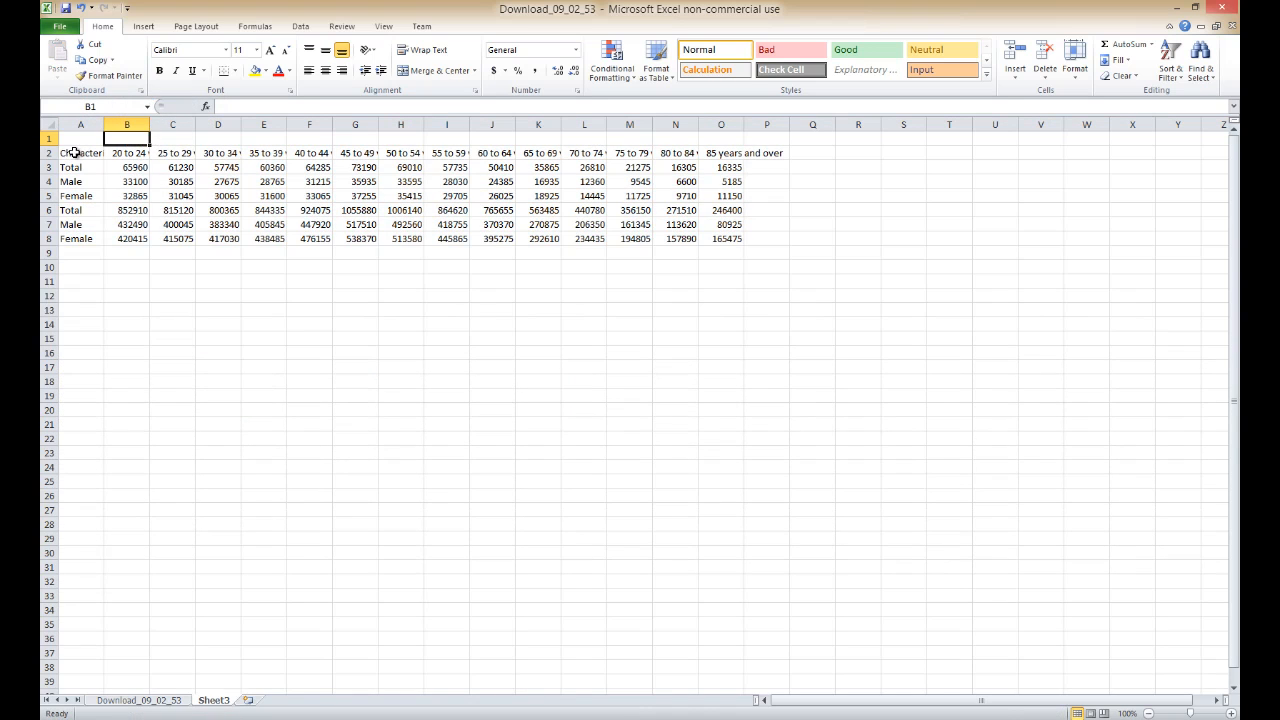
AutoFit the column widths to the transposed table in A2:O8.
drag(75, 152, 735, 240)
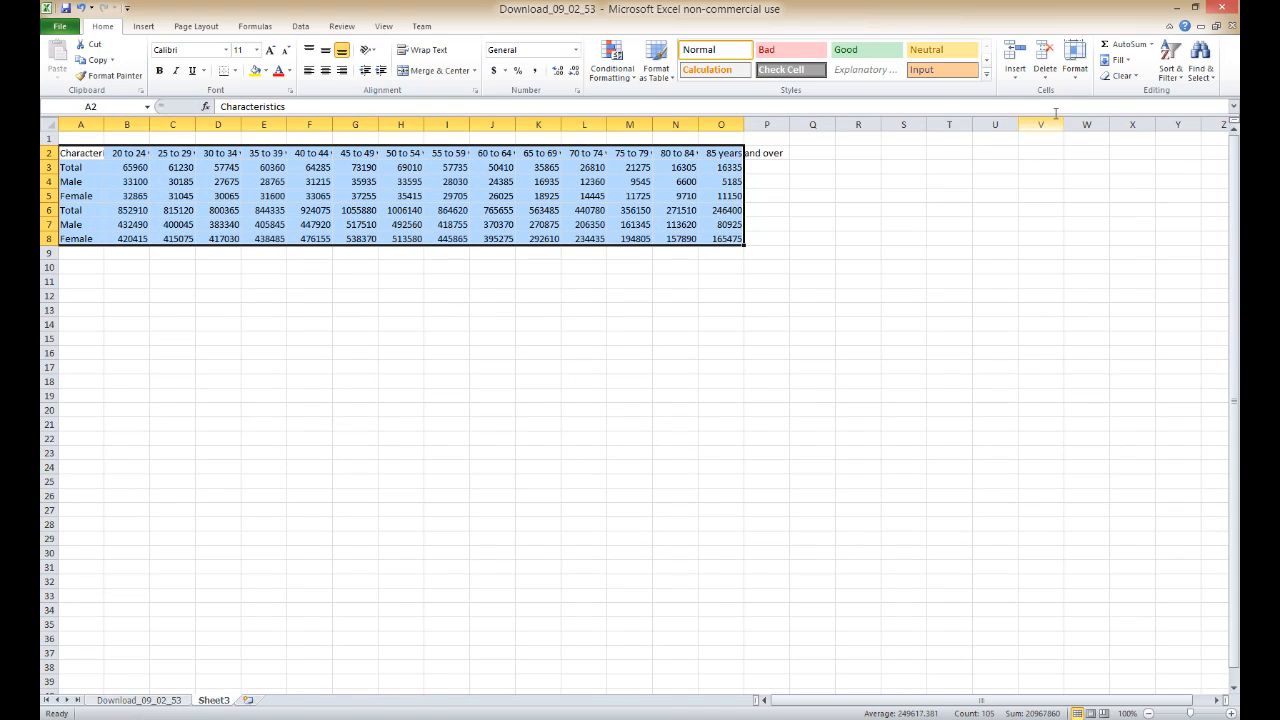
click(1075, 62)
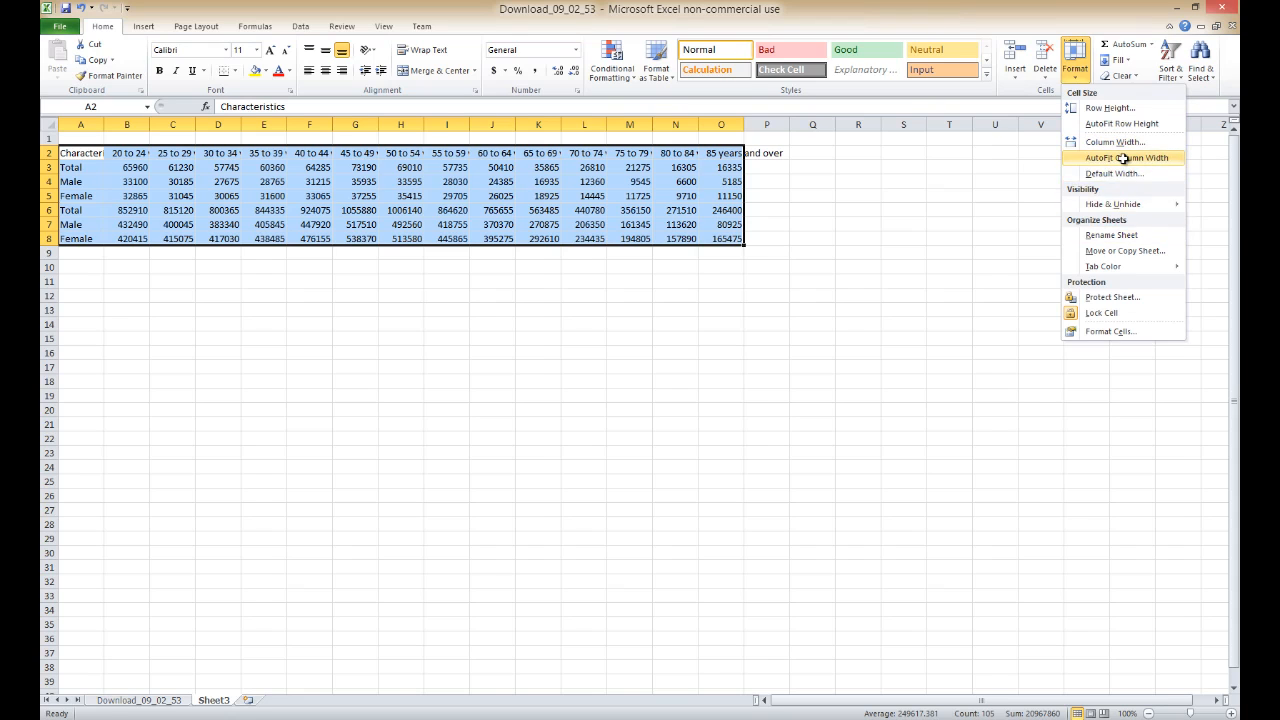
click(1124, 158)
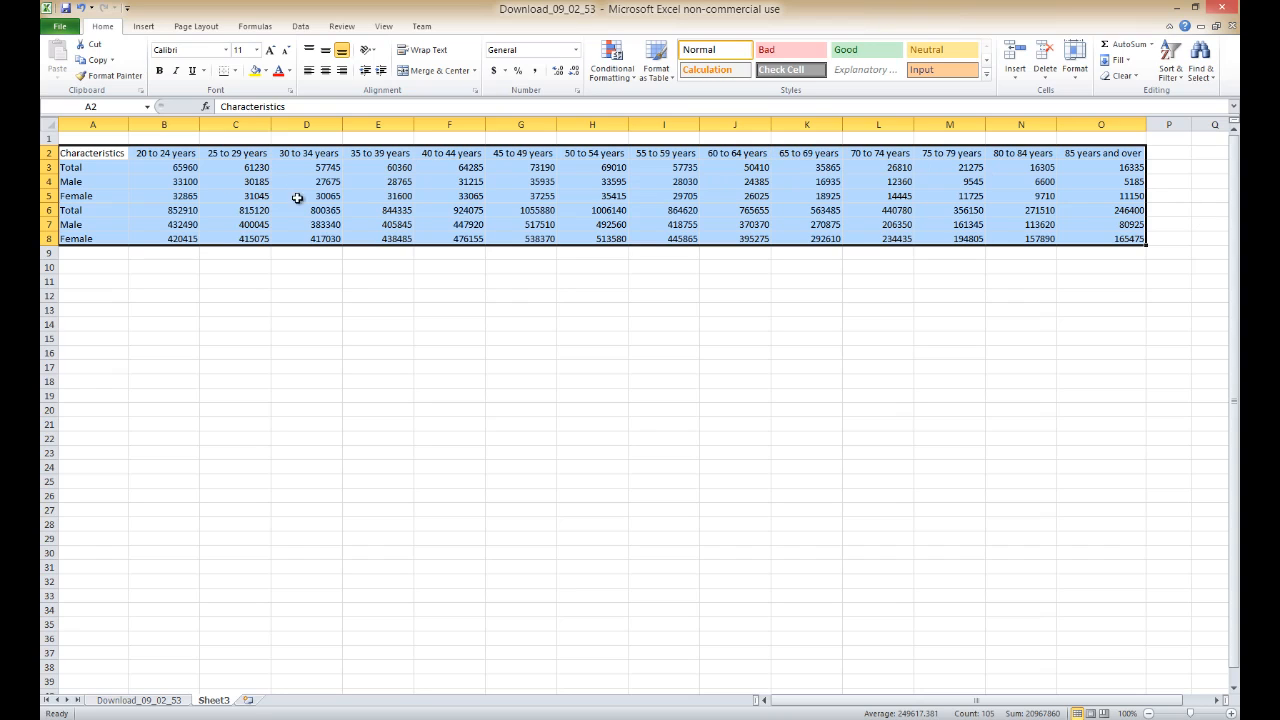
Enter =LEFT(B2, LEN(B2)-6) in cell B1 and fill the formula across to O1.
click(178, 137)
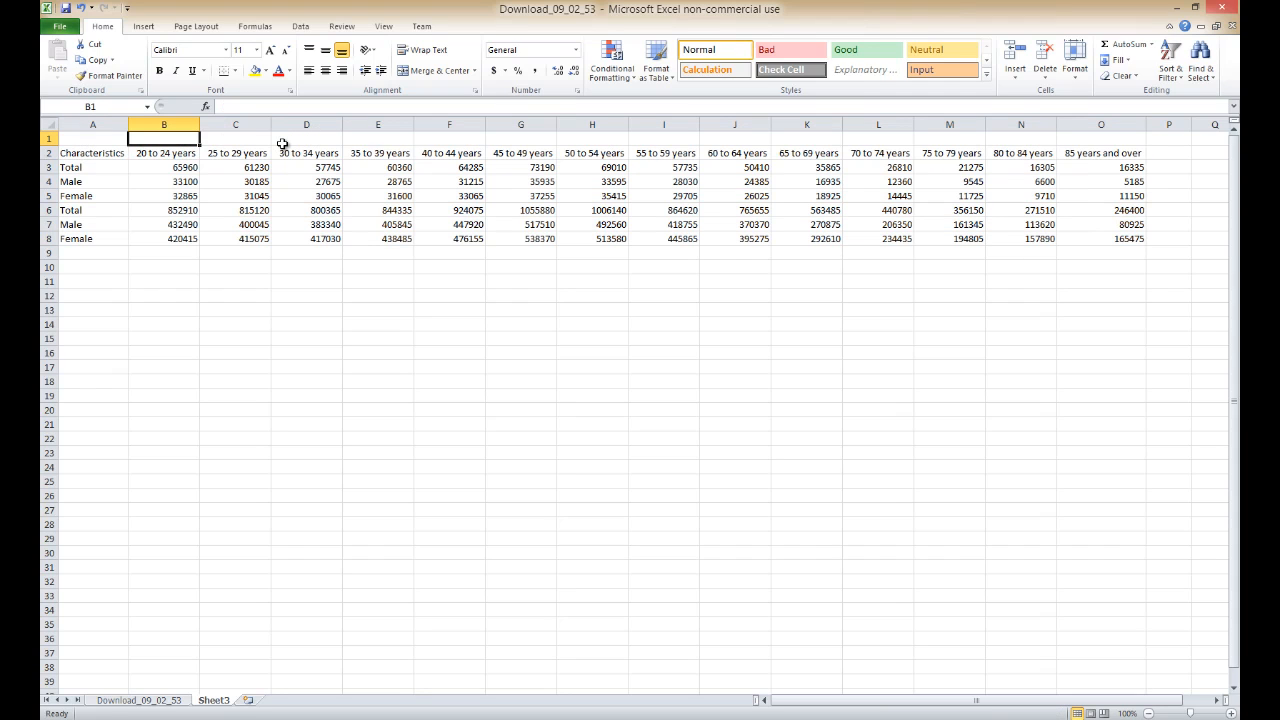
text(=)
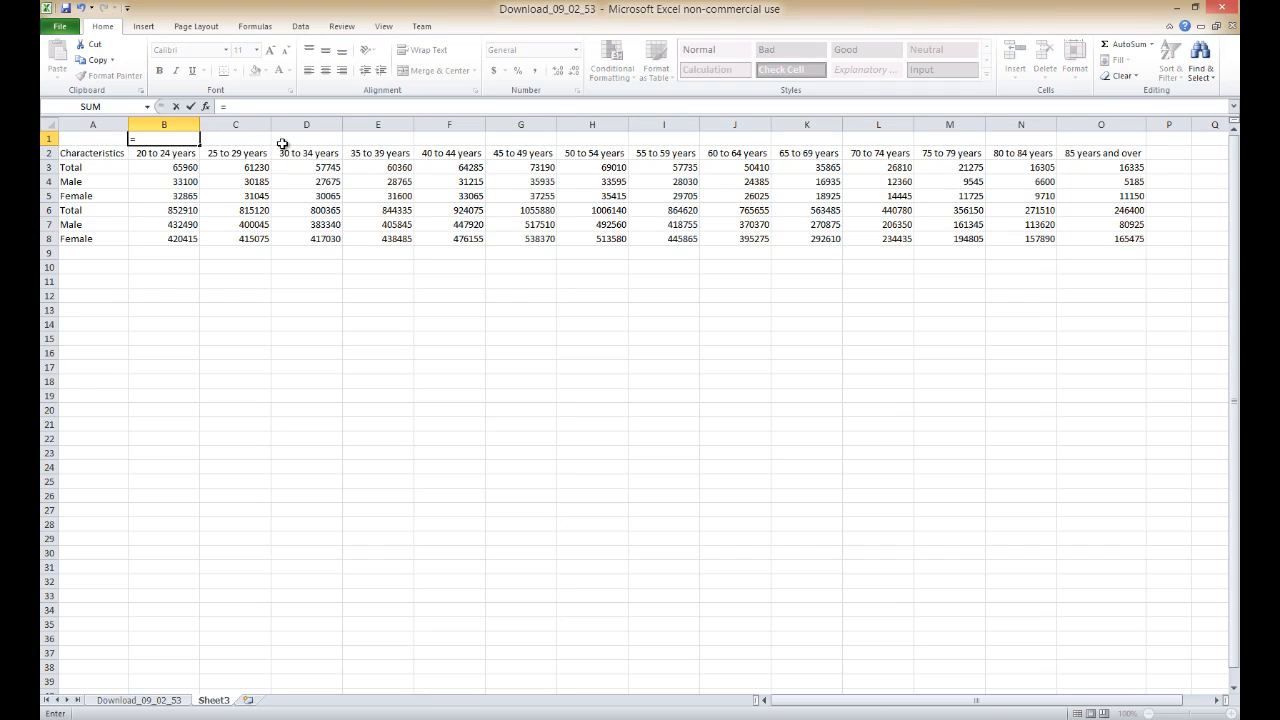
text(left(b)
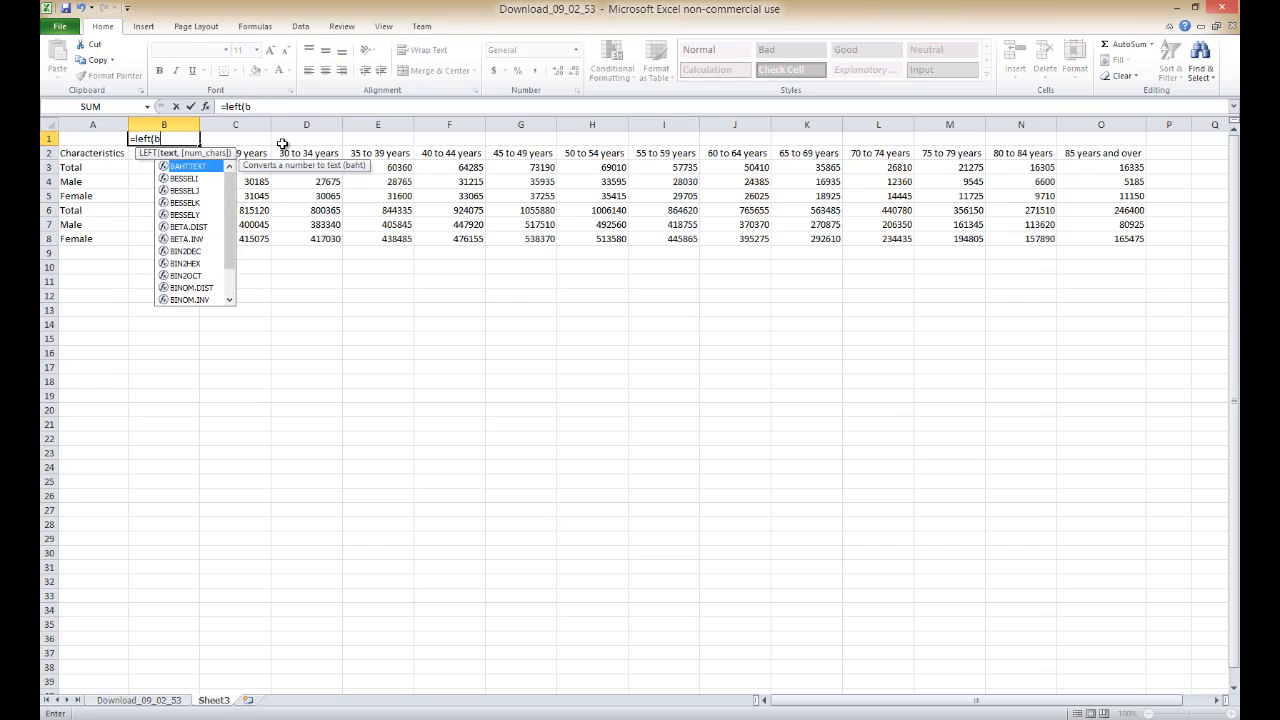
text(2, len(b2)
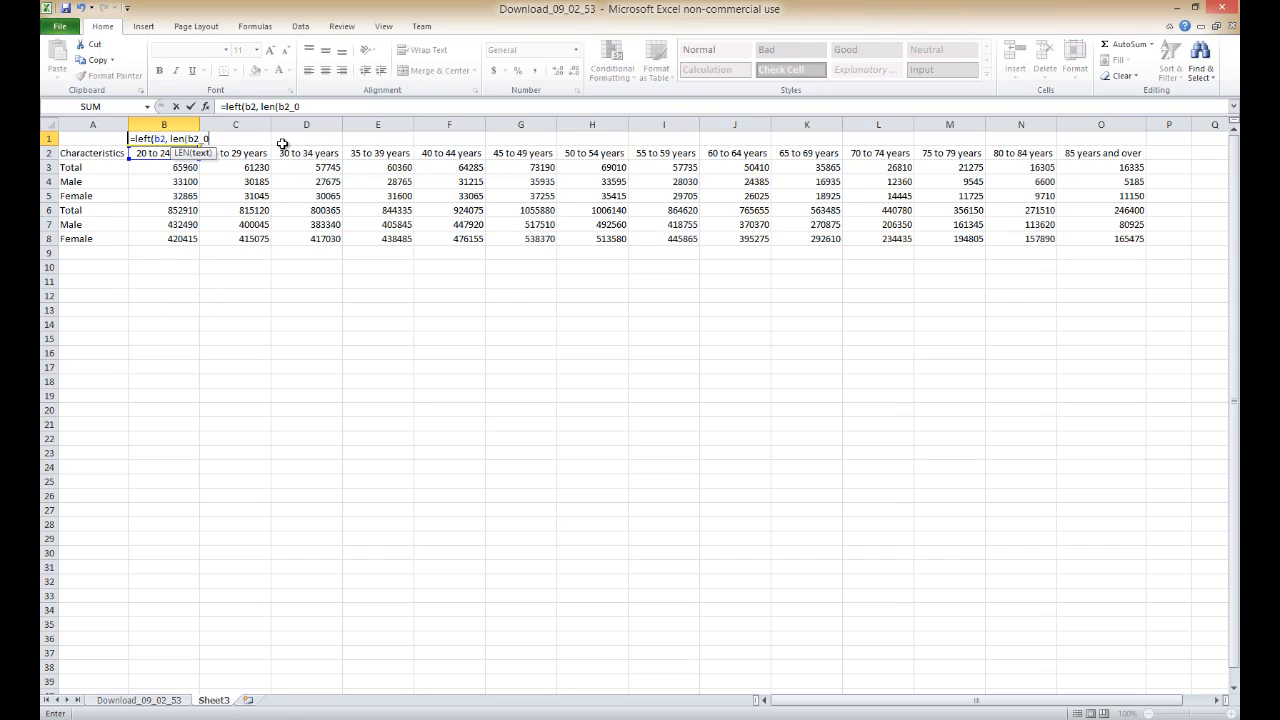
text()-)
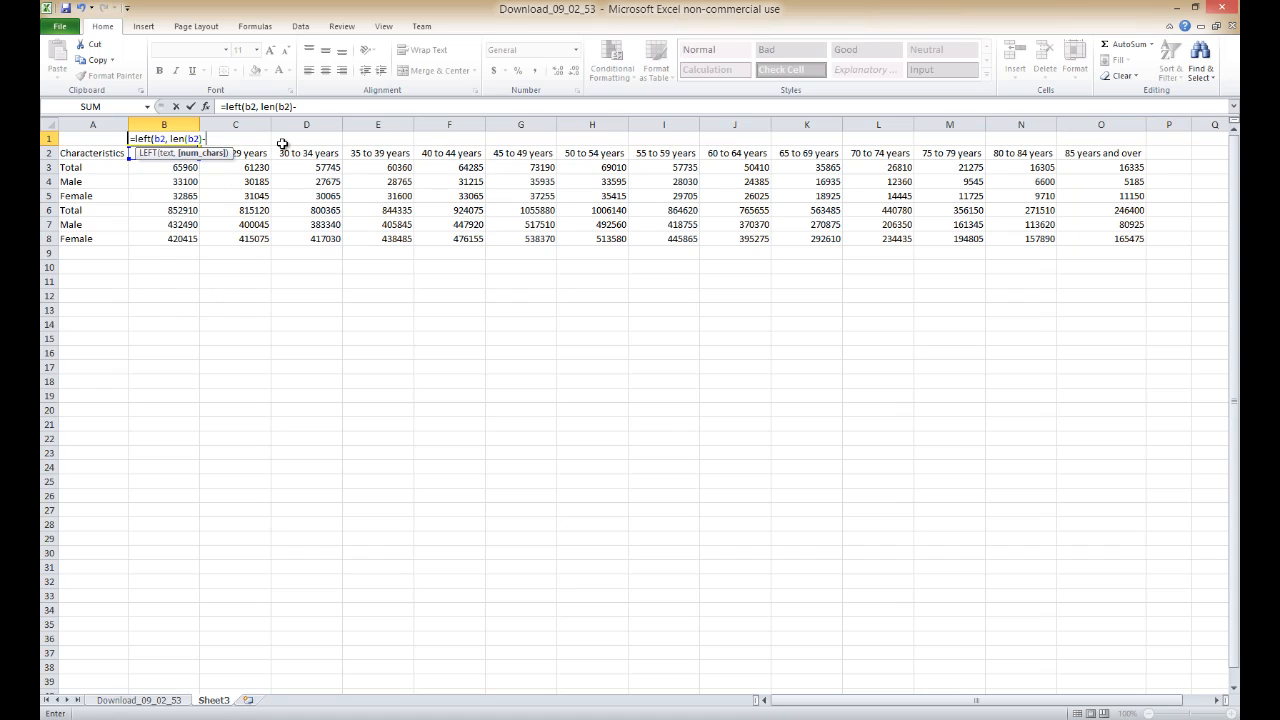
text(6))
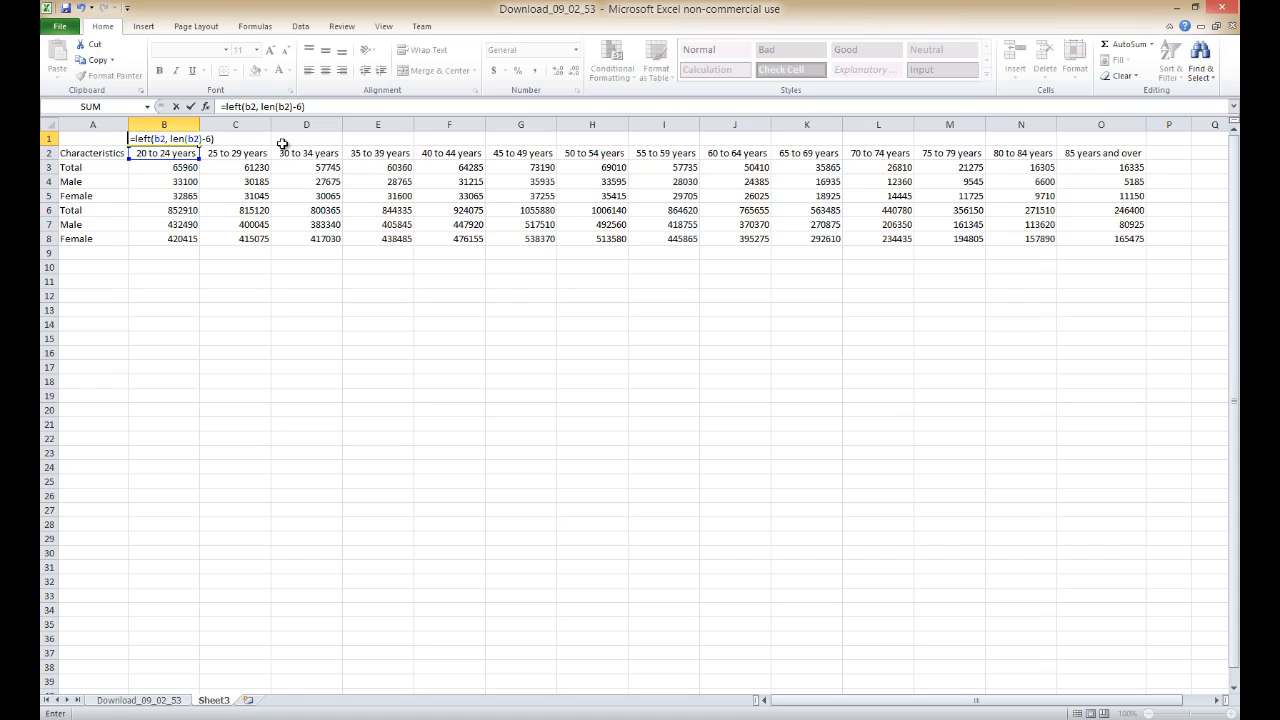
key(Return)
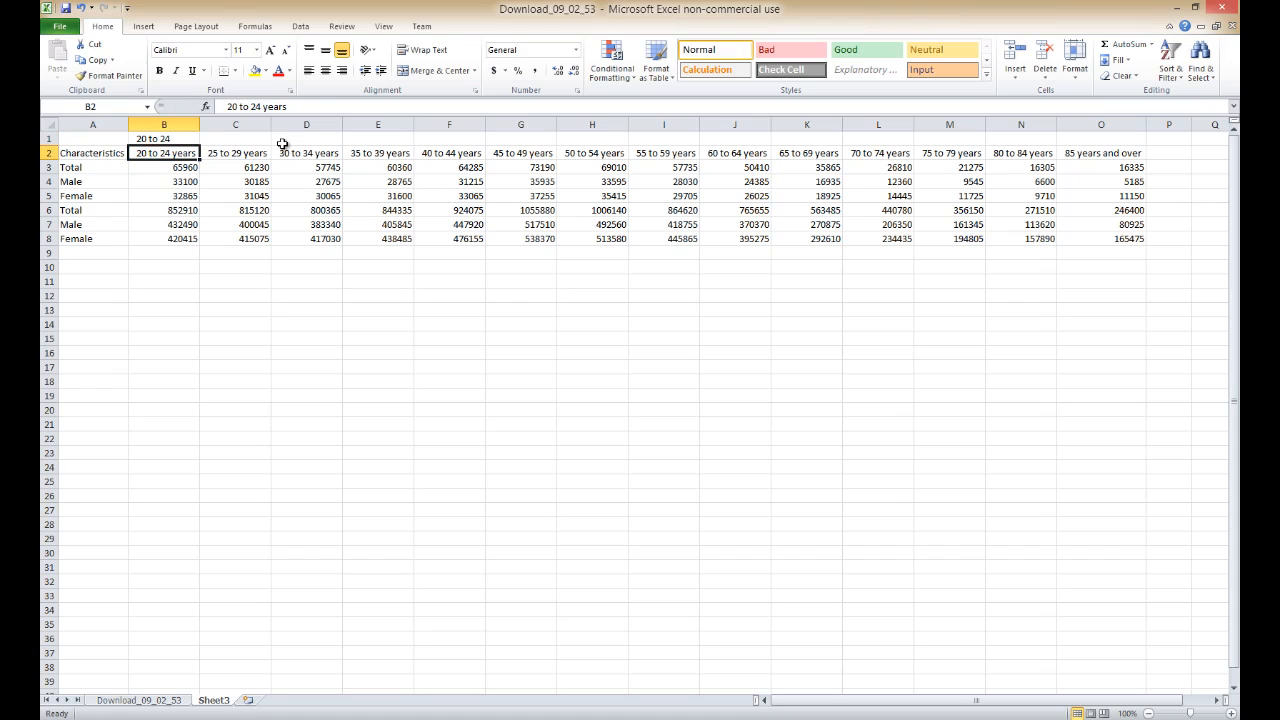
key(Up)
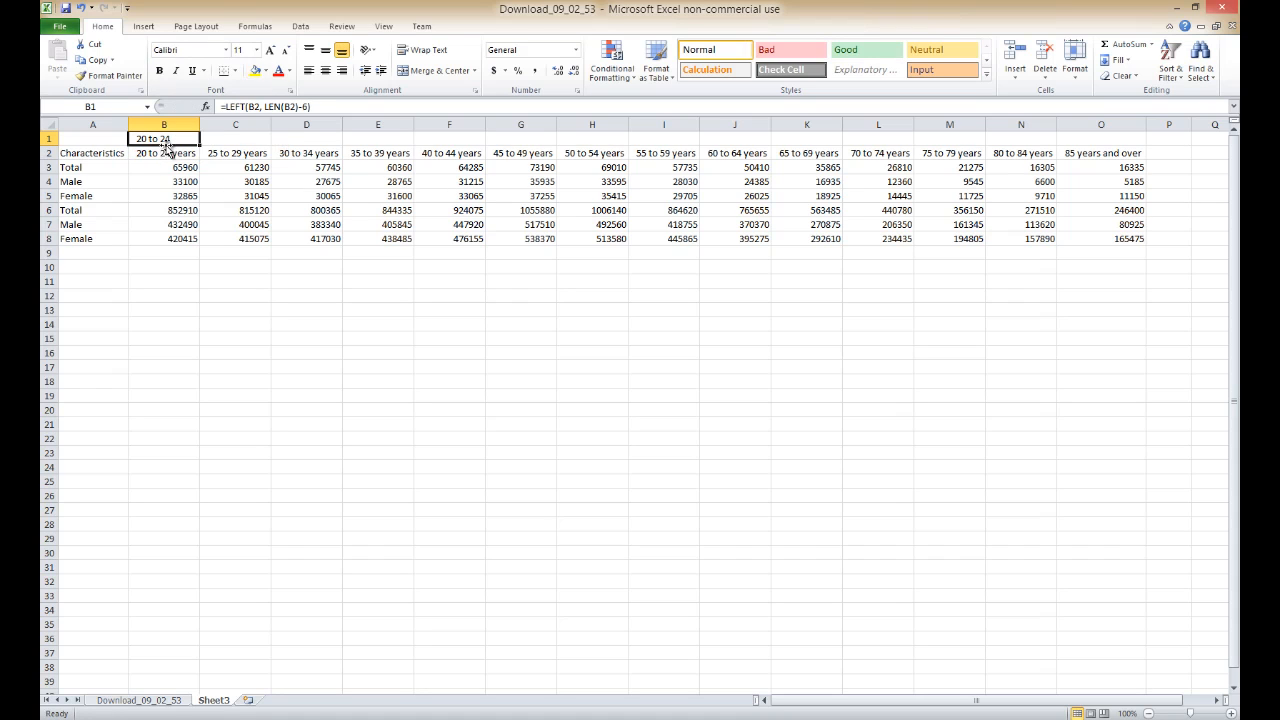
drag(199, 145, 1100, 140)
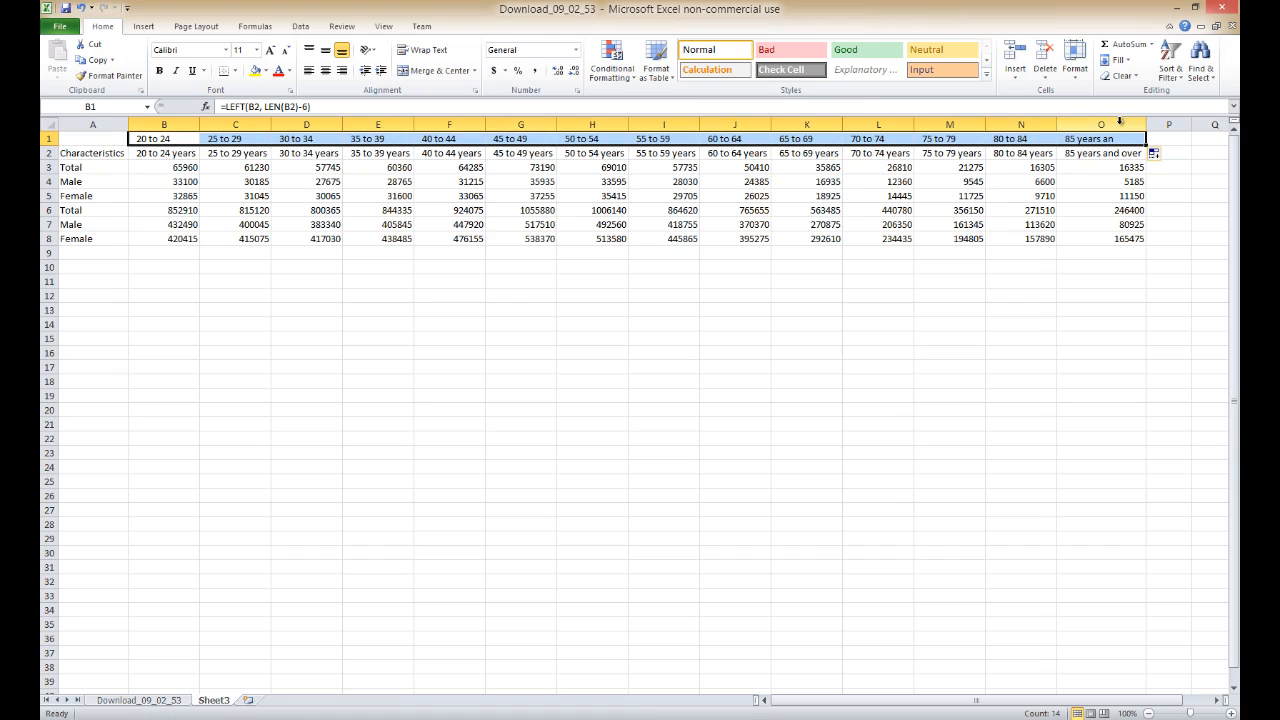
Paste the shortened labels of row 1 as values over row 2 and delete the formula row 1.
click(47, 139)
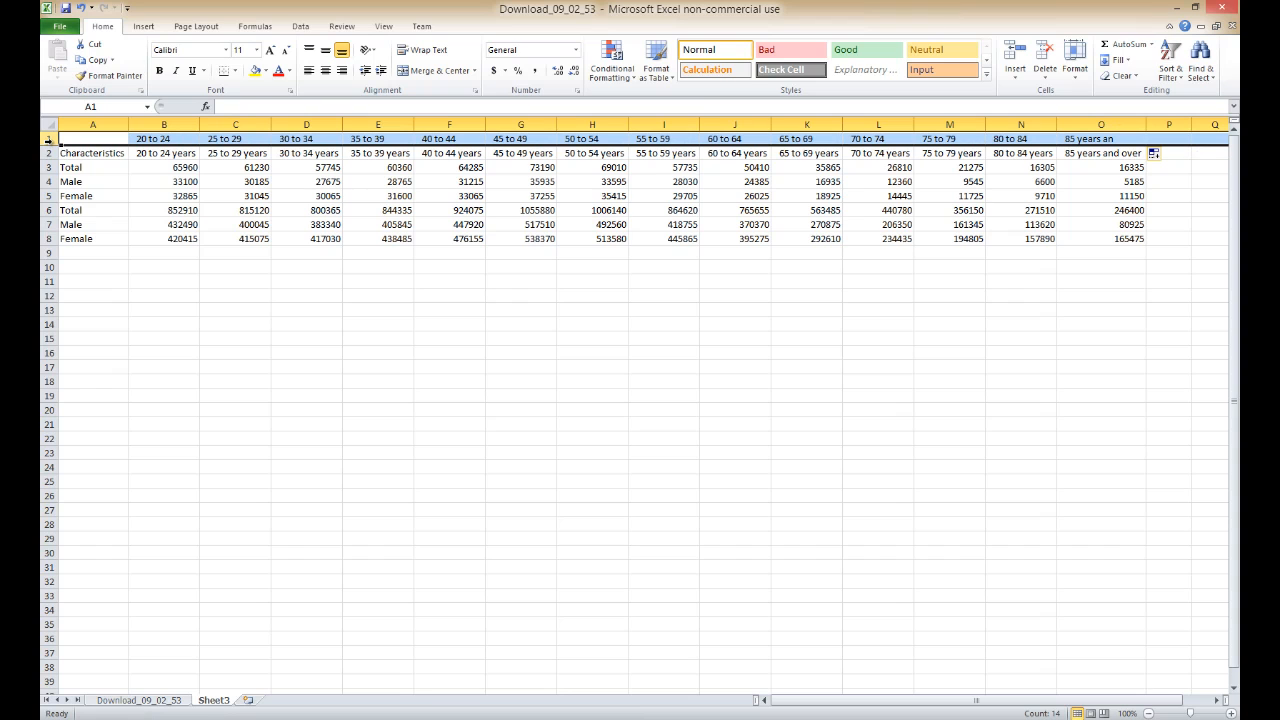
key(ctrl+c)
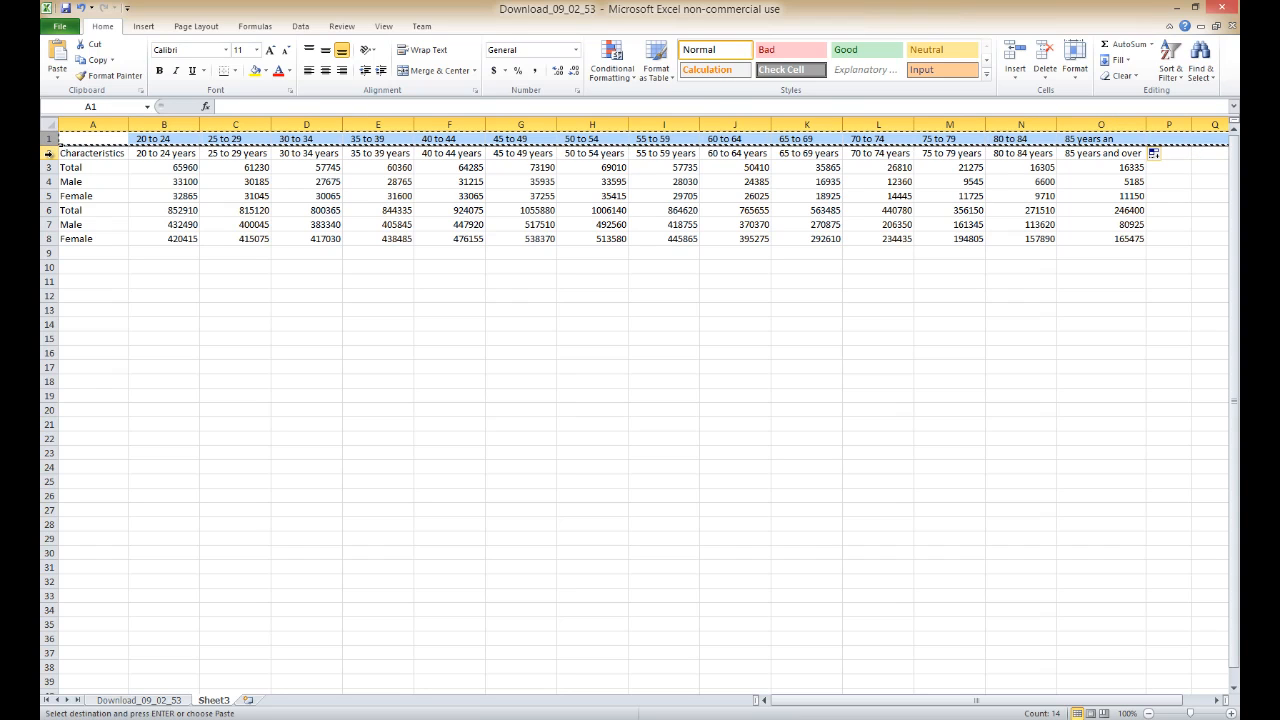
click(47, 153)
click(57, 72)
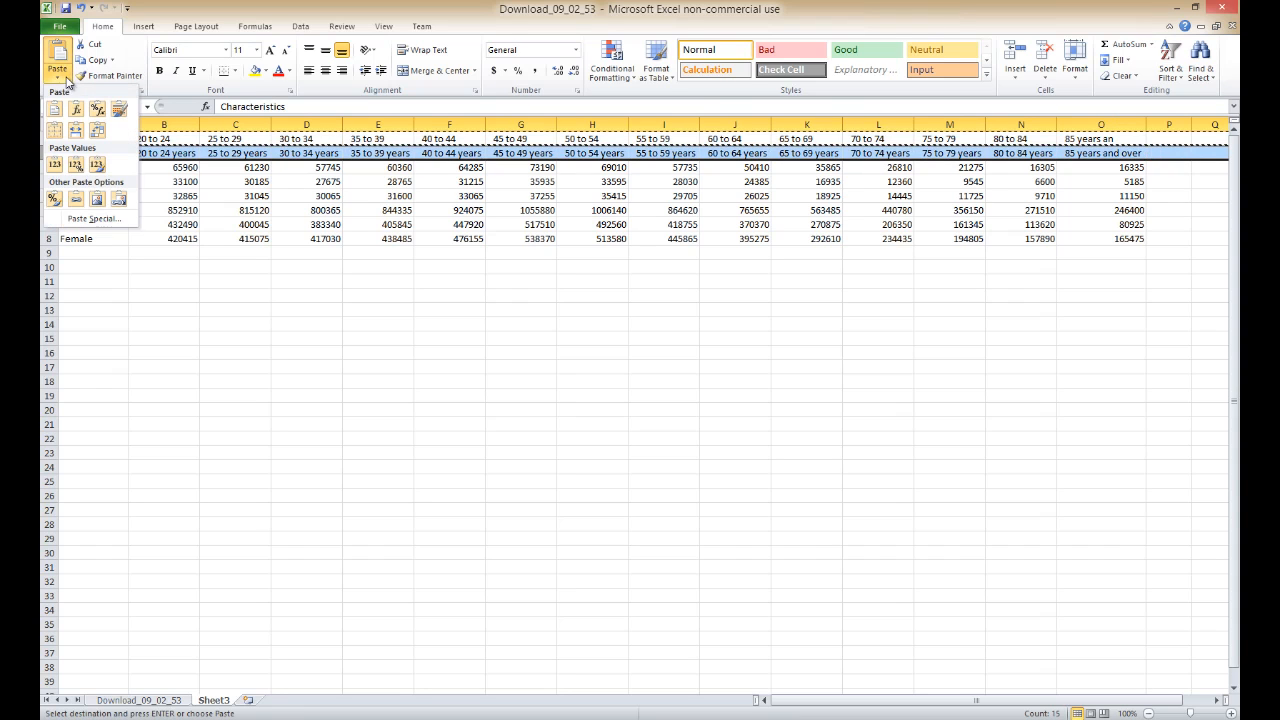
click(56, 165)
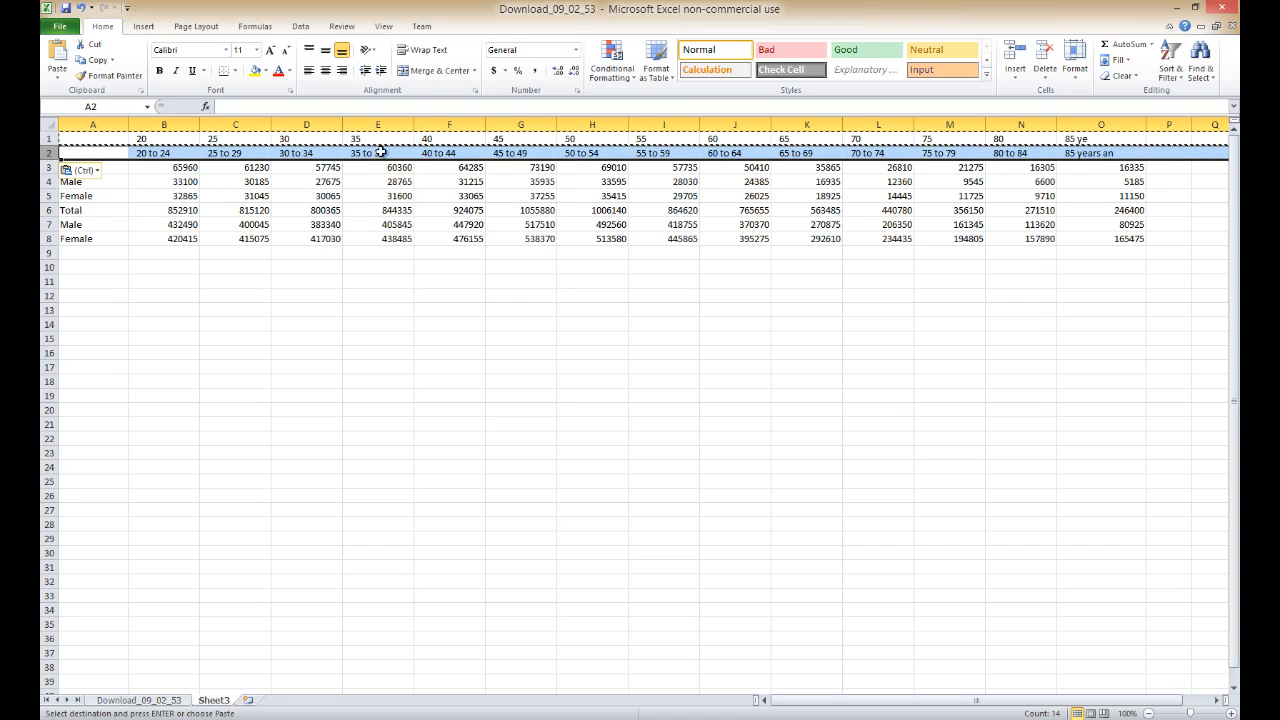
right_click(48, 139)
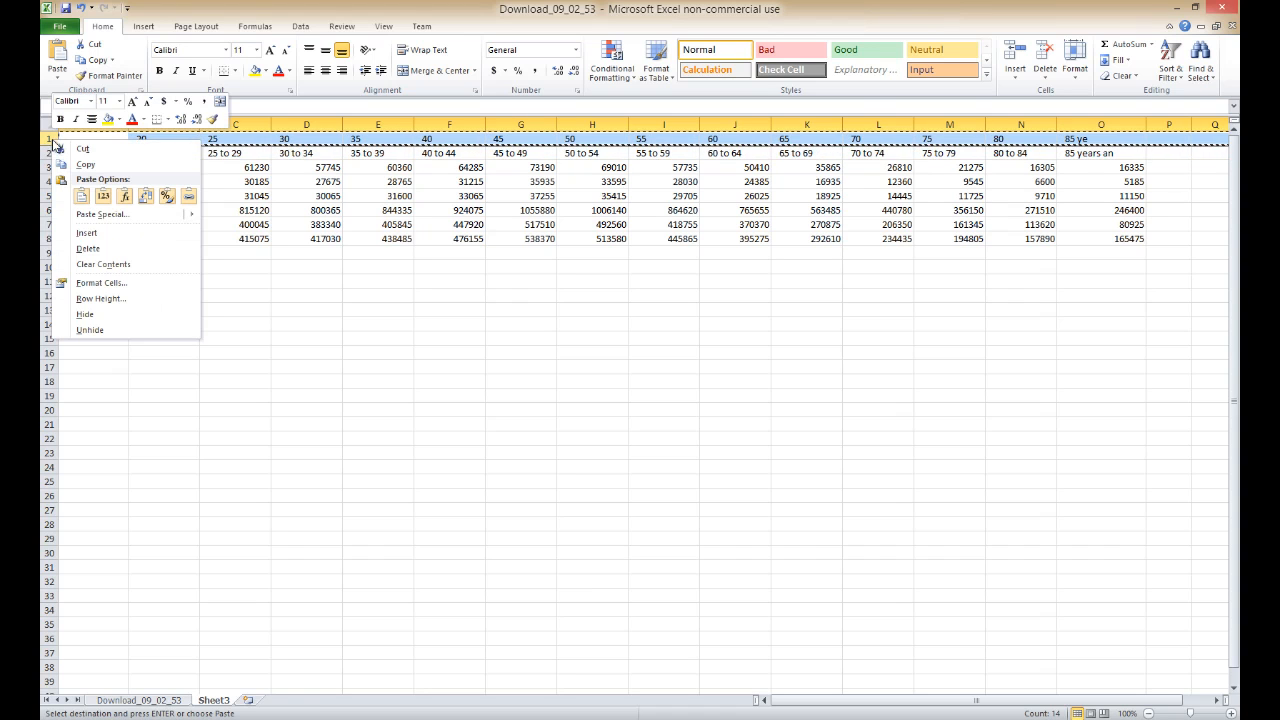
click(114, 248)
Shorten the last age label in cell O1 to 85+.
click(1125, 140)
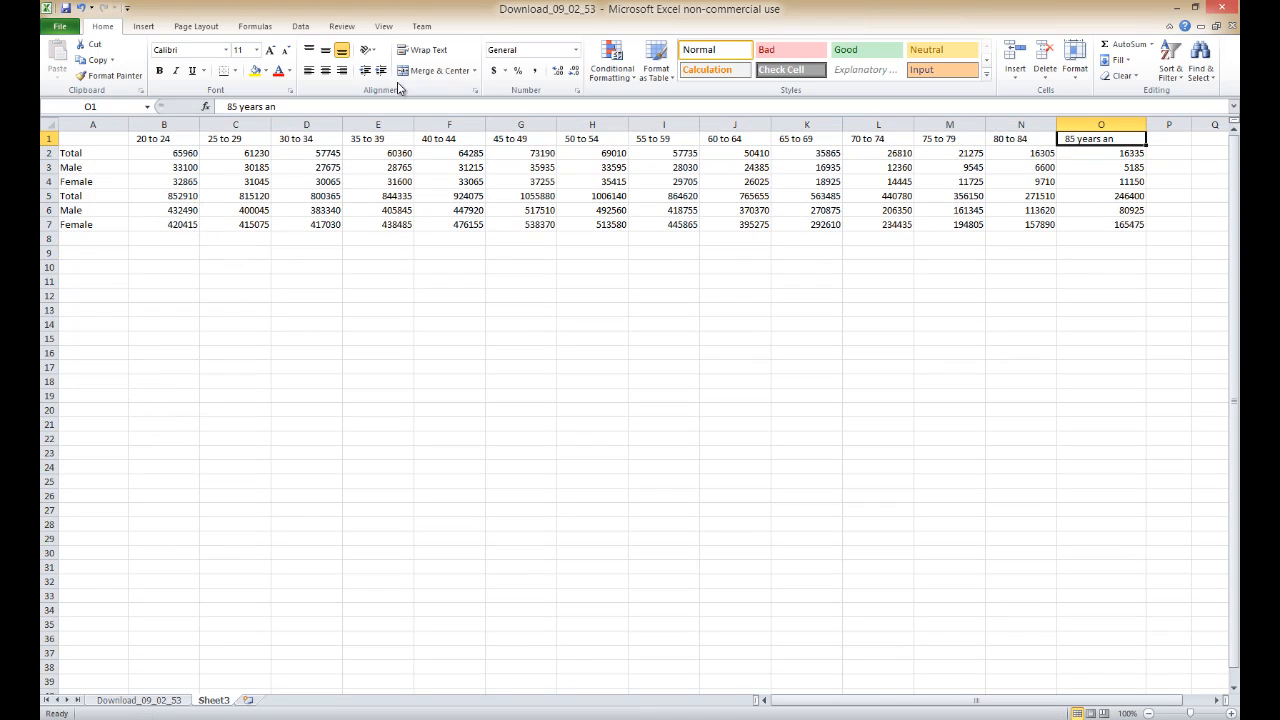
drag(238, 106, 276, 106)
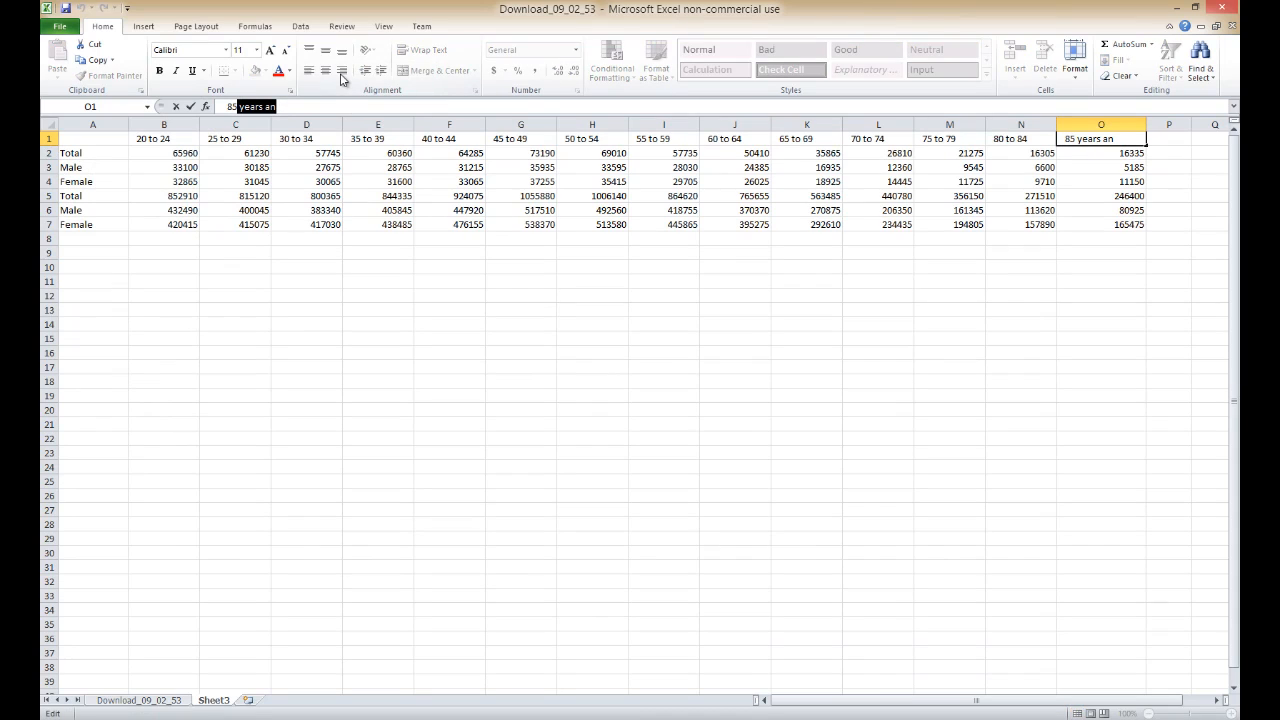
text(+)
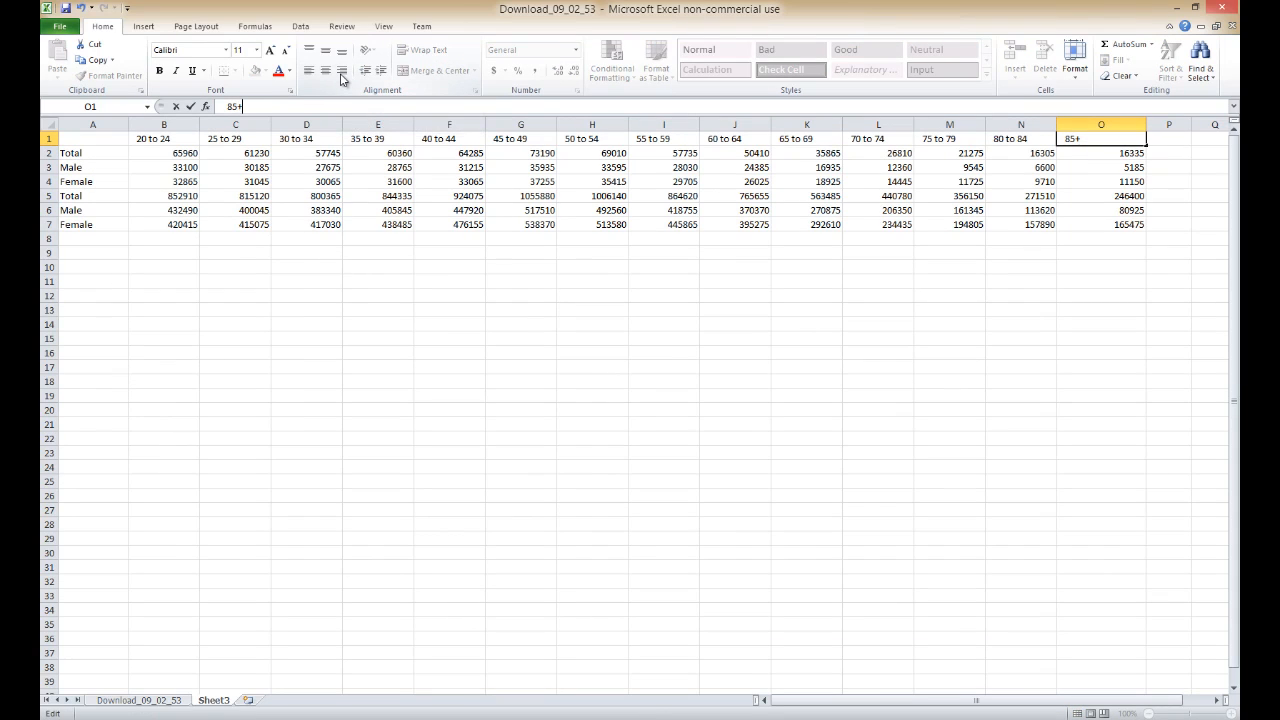
key(Return)
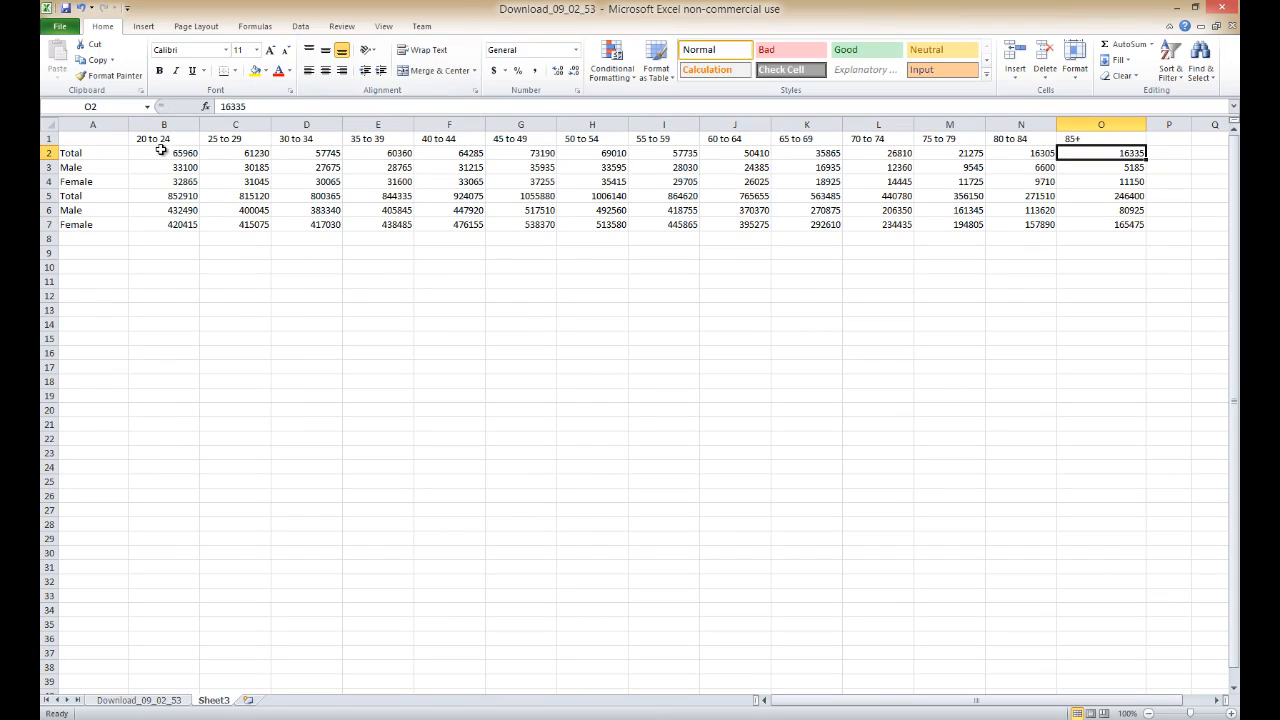
AutoFit the column widths to the whole table in A1:O7.
click(108, 140)
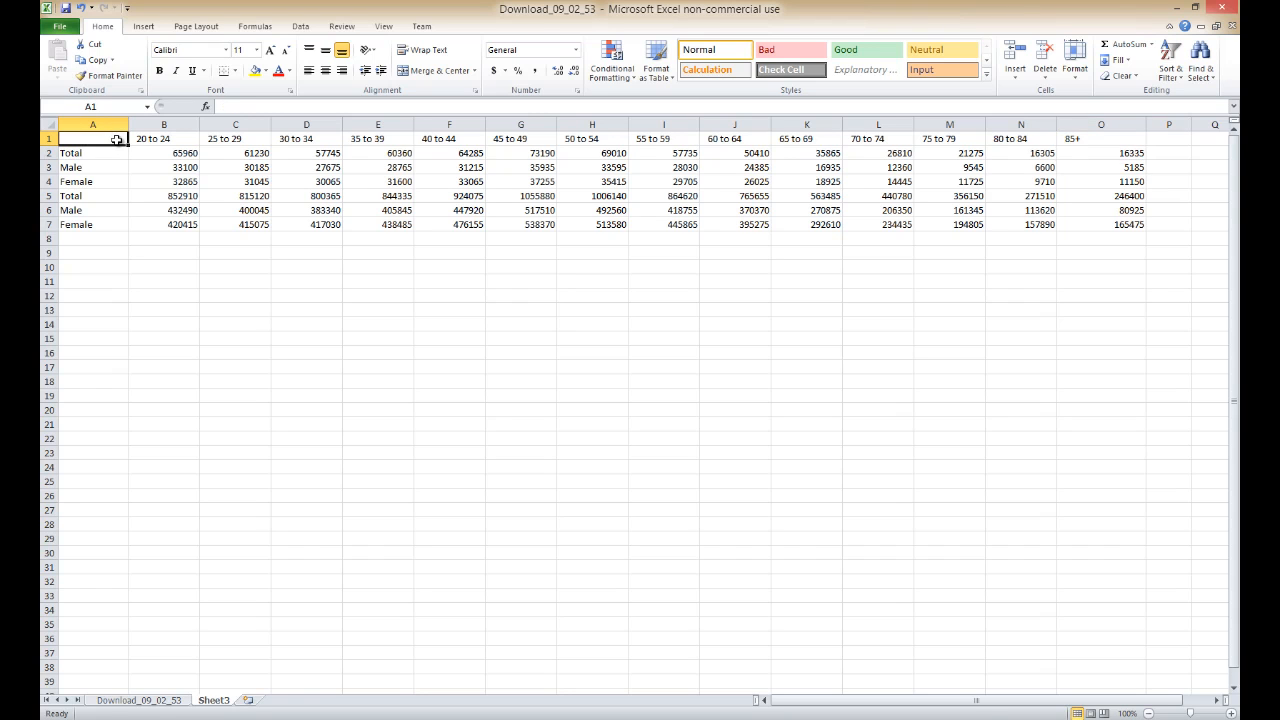
key(ctrl+a)
click(1075, 62)
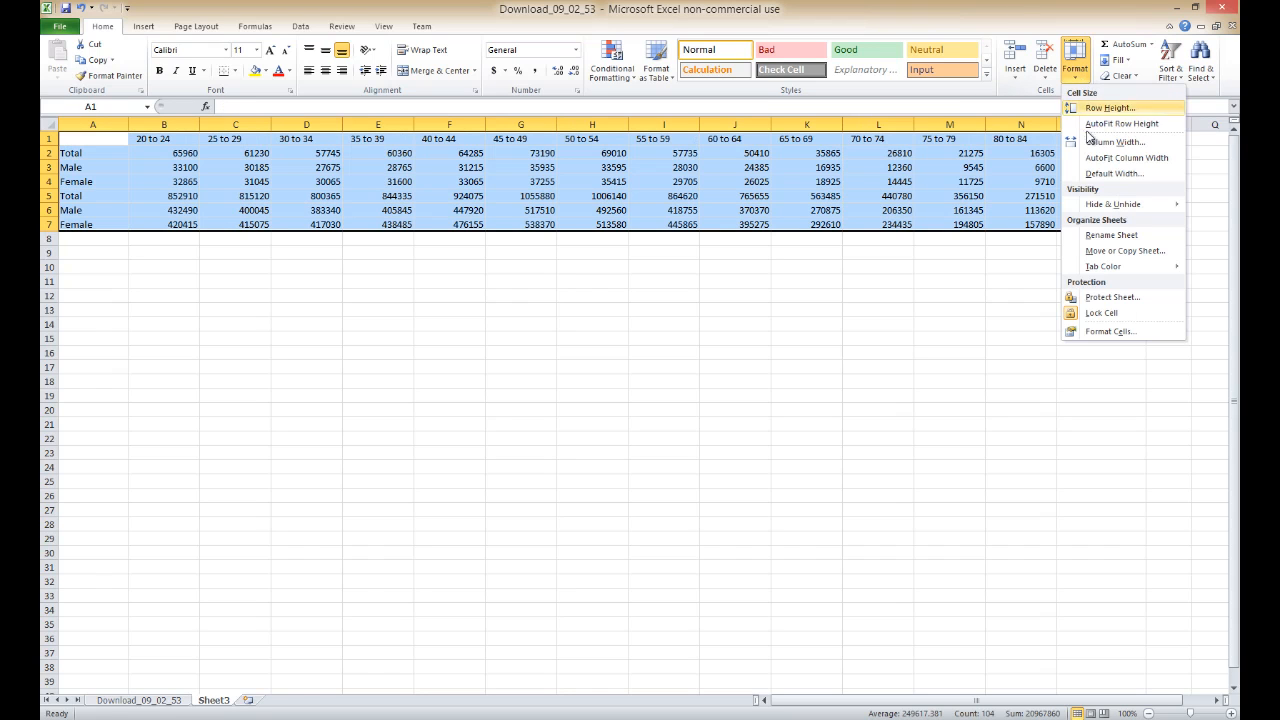
click(1103, 158)
click(788, 184)
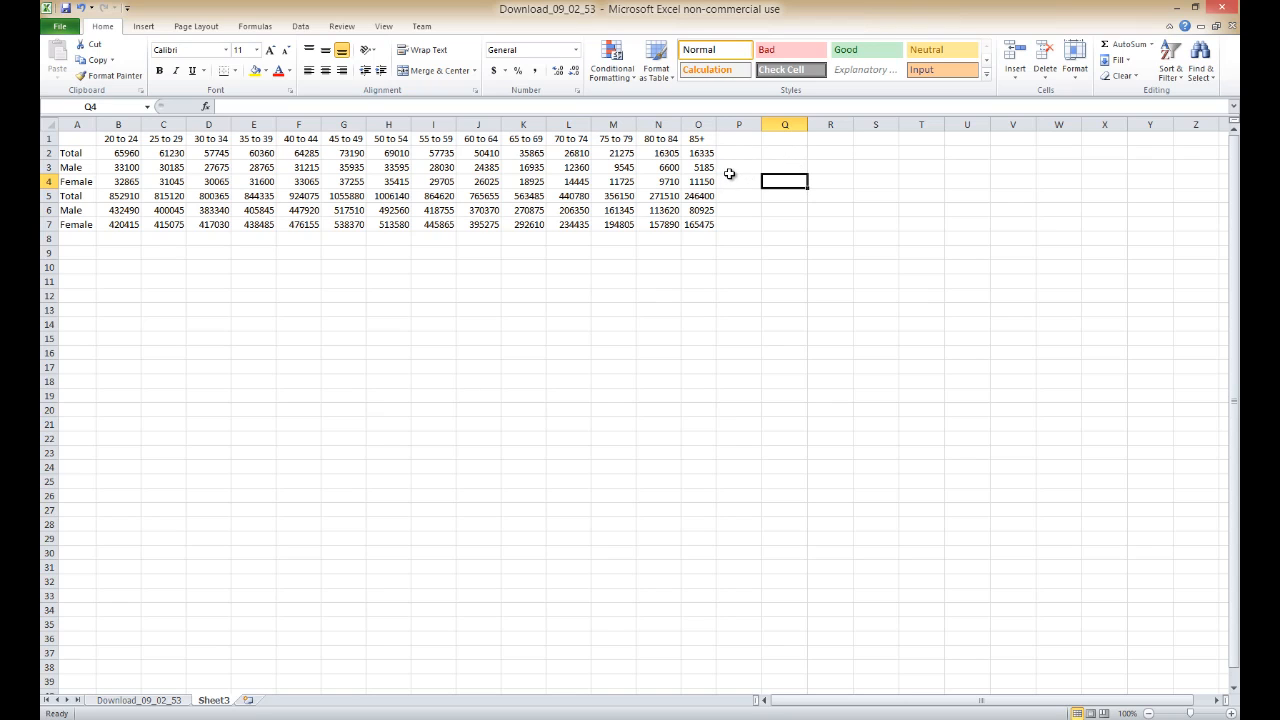
Insert column sparklines for the data range B2:O7 in the location range P2:P7.
click(133, 153)
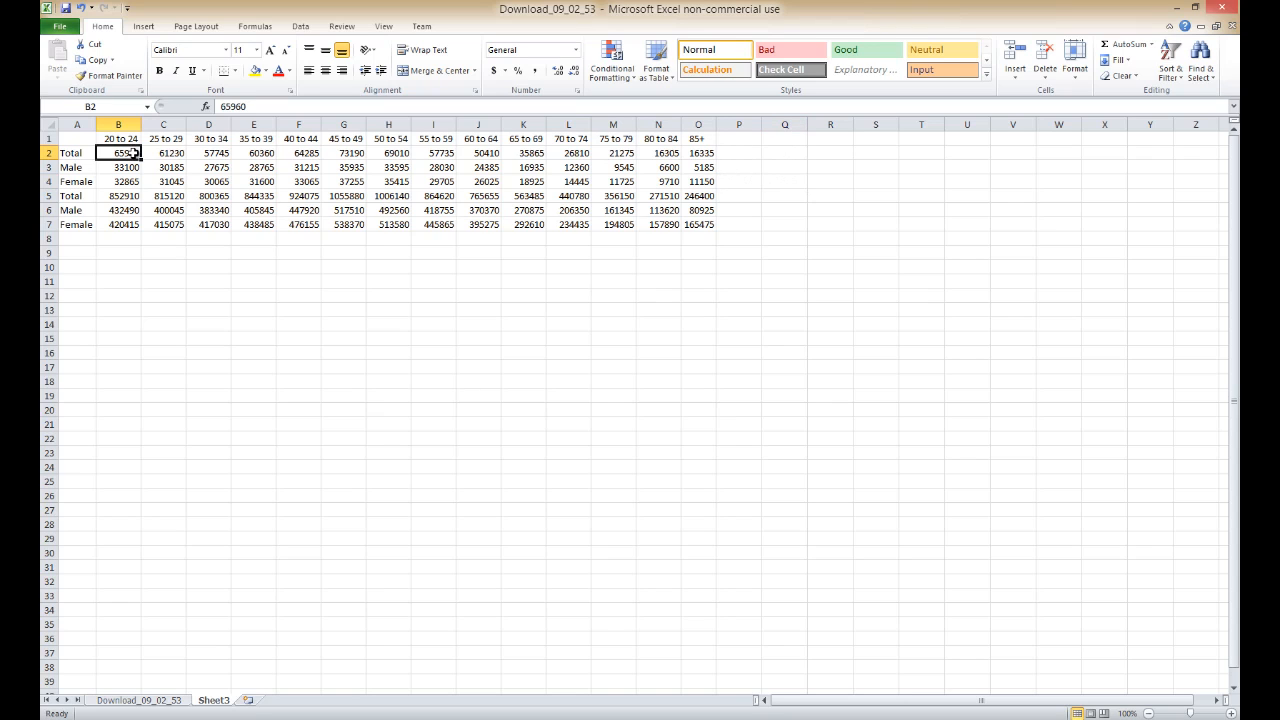
drag(133, 155, 708, 227)
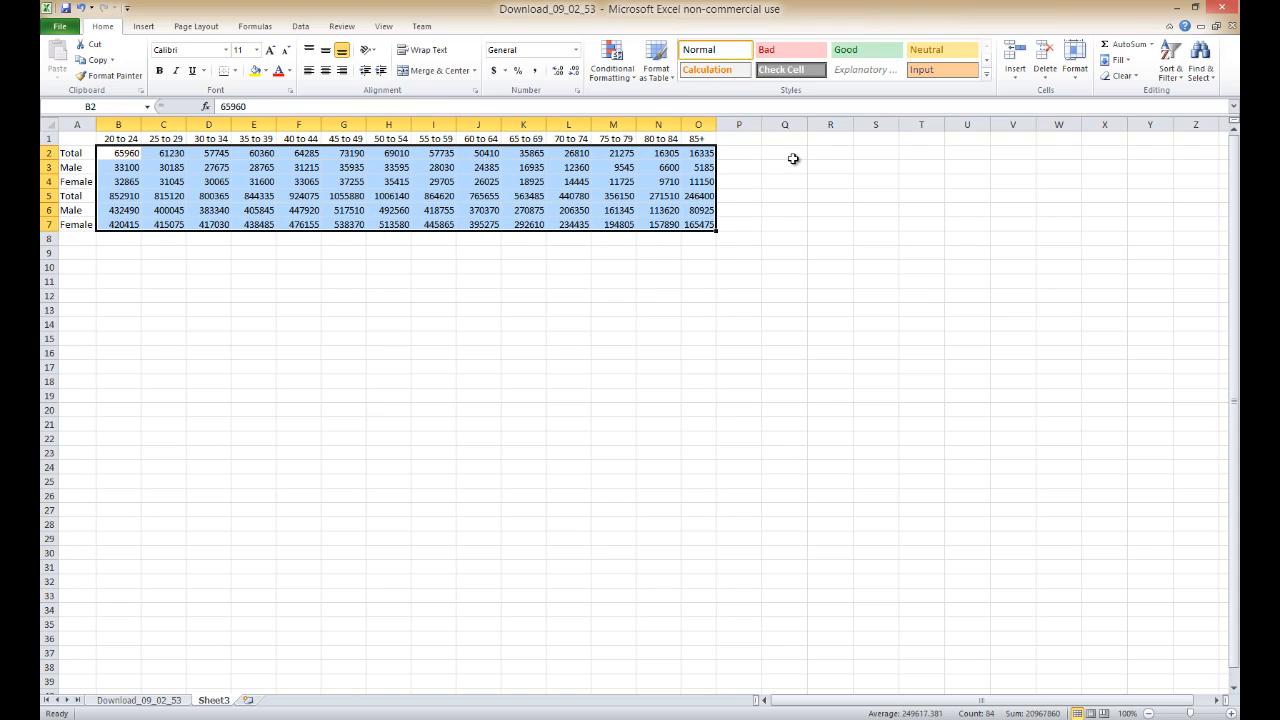
click(155, 31)
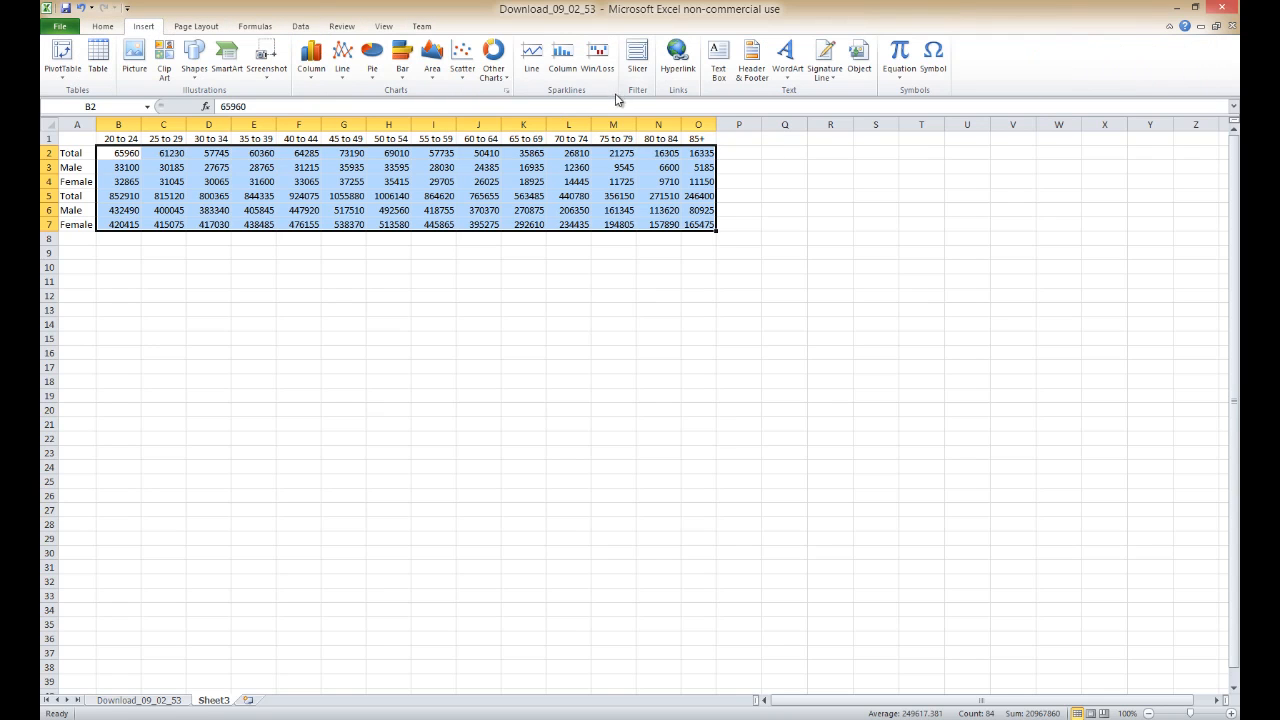
click(562, 64)
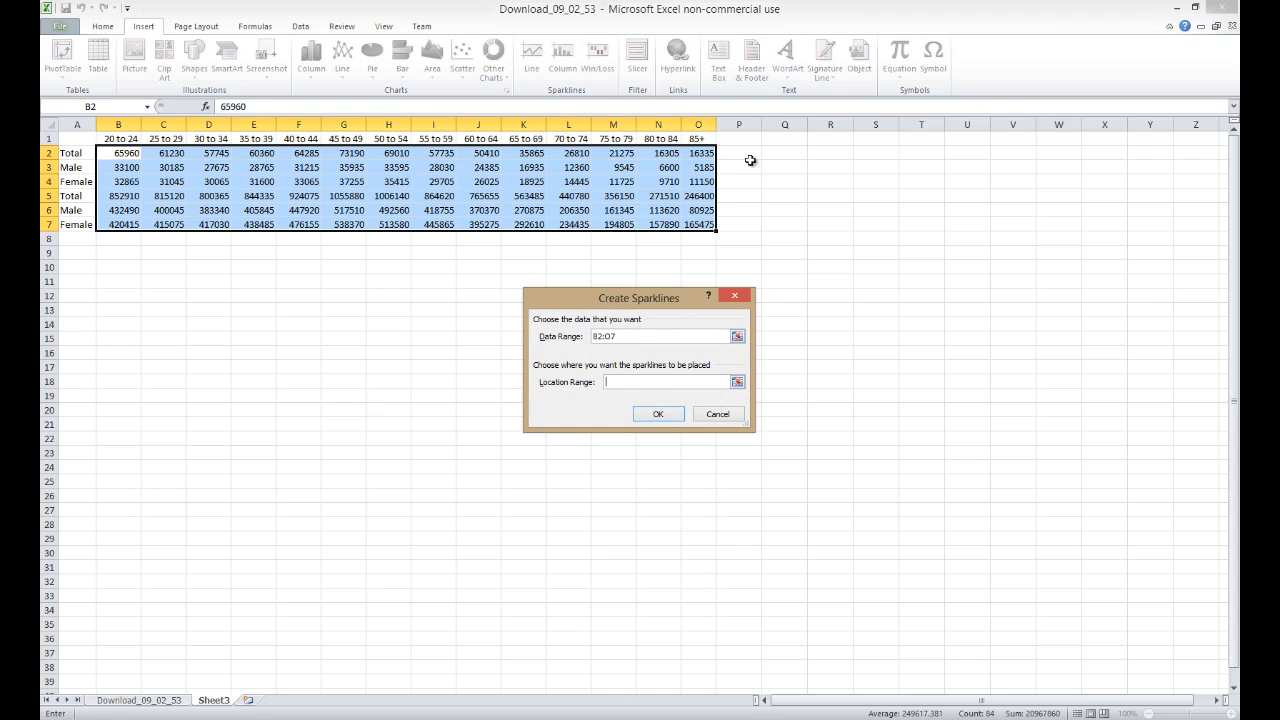
drag(752, 155, 747, 224)
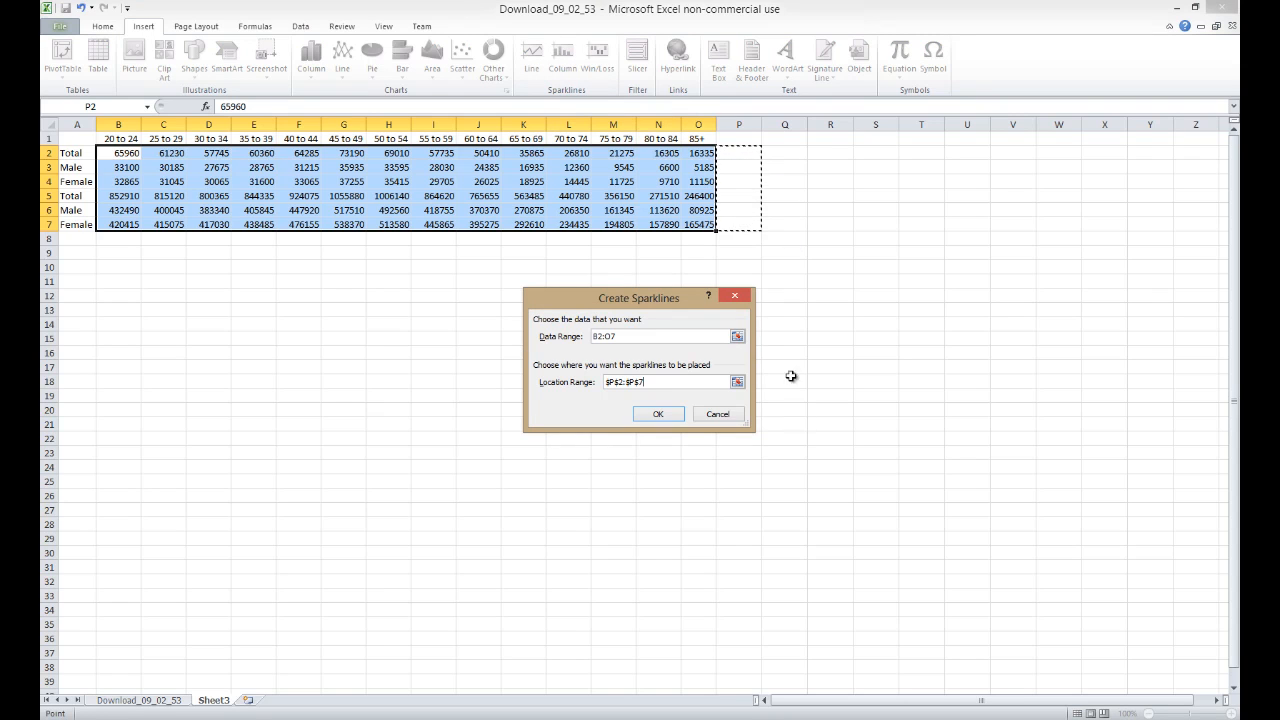
click(666, 415)
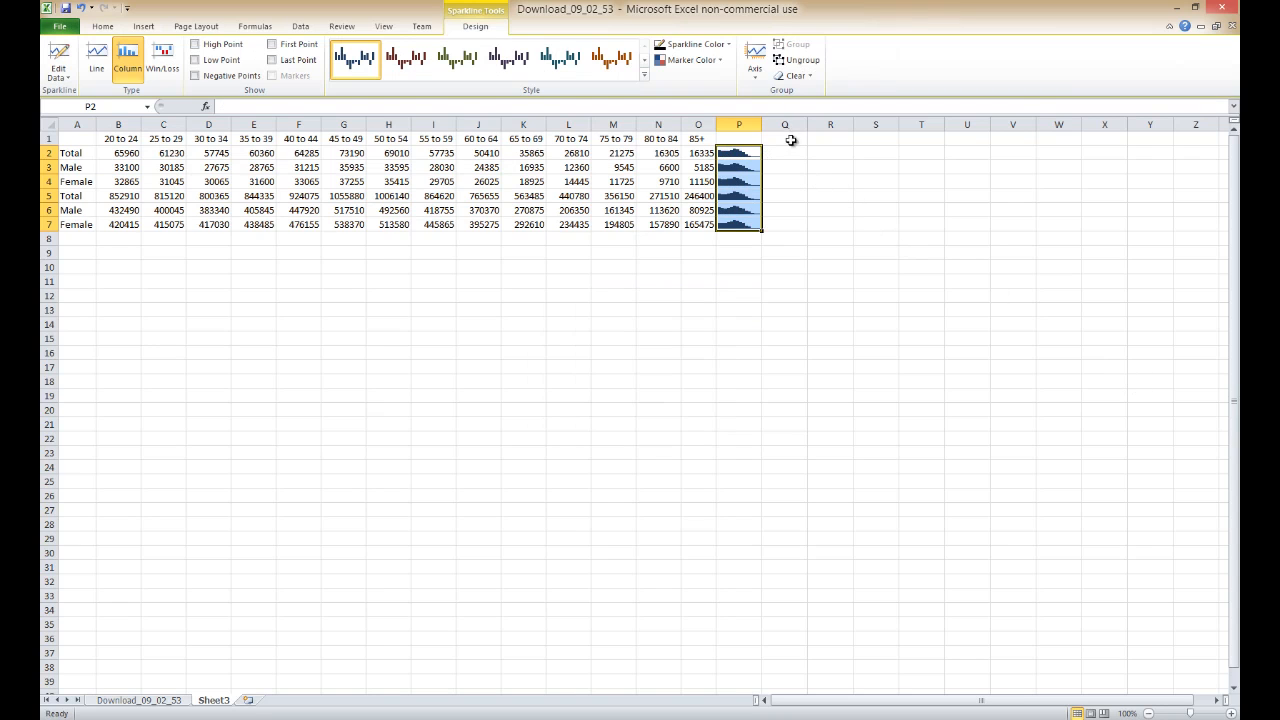
Widen sparkline column P and increase the row height of rows 2 to 7.
drag(763, 124, 797, 124)
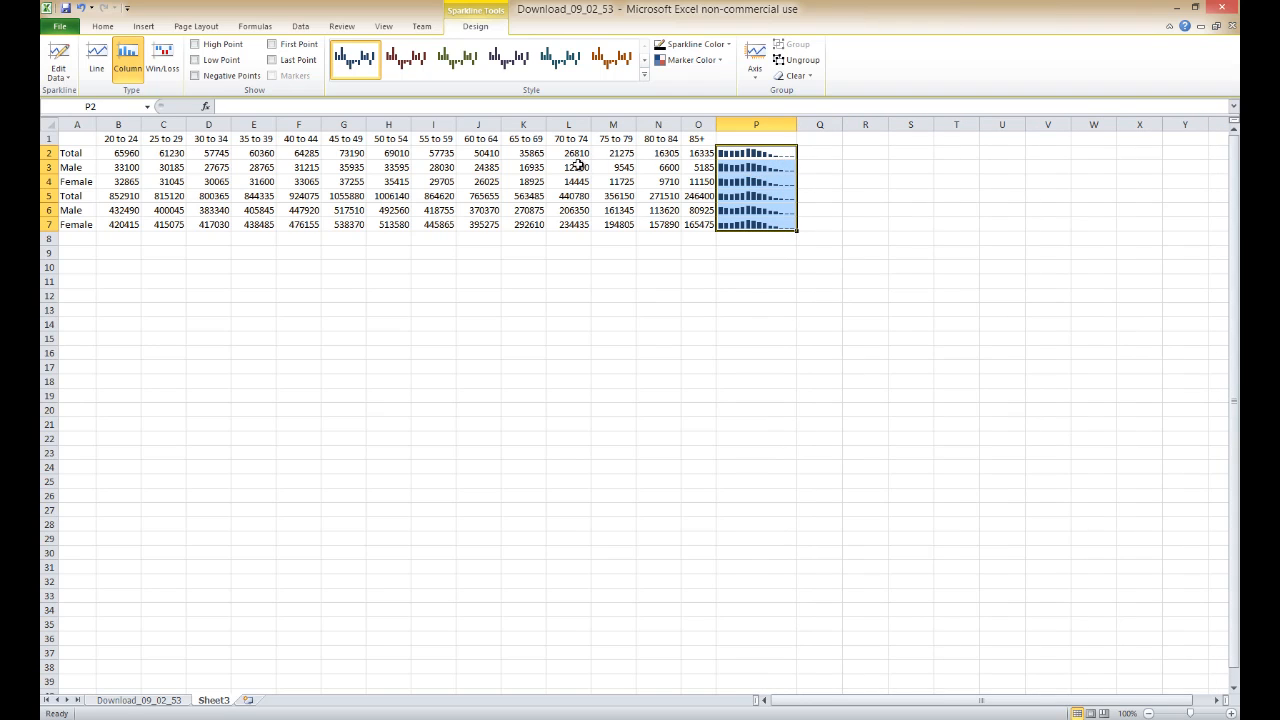
click(103, 27)
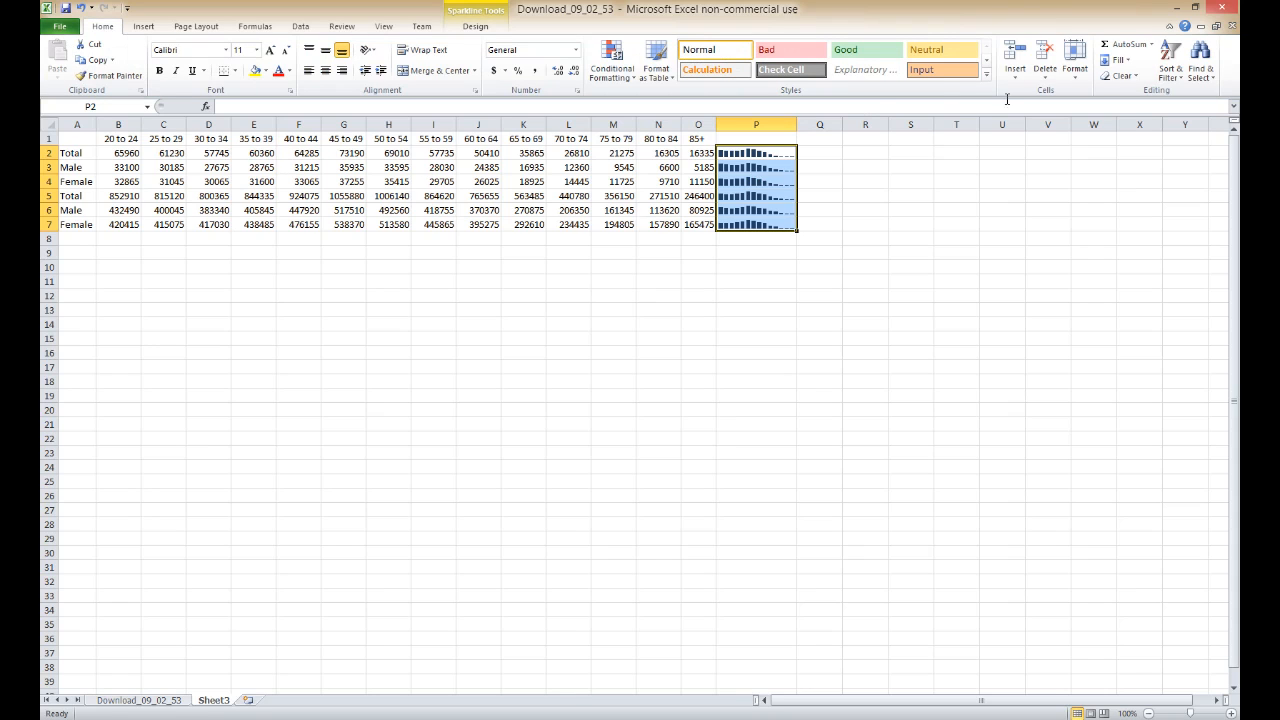
click(1075, 62)
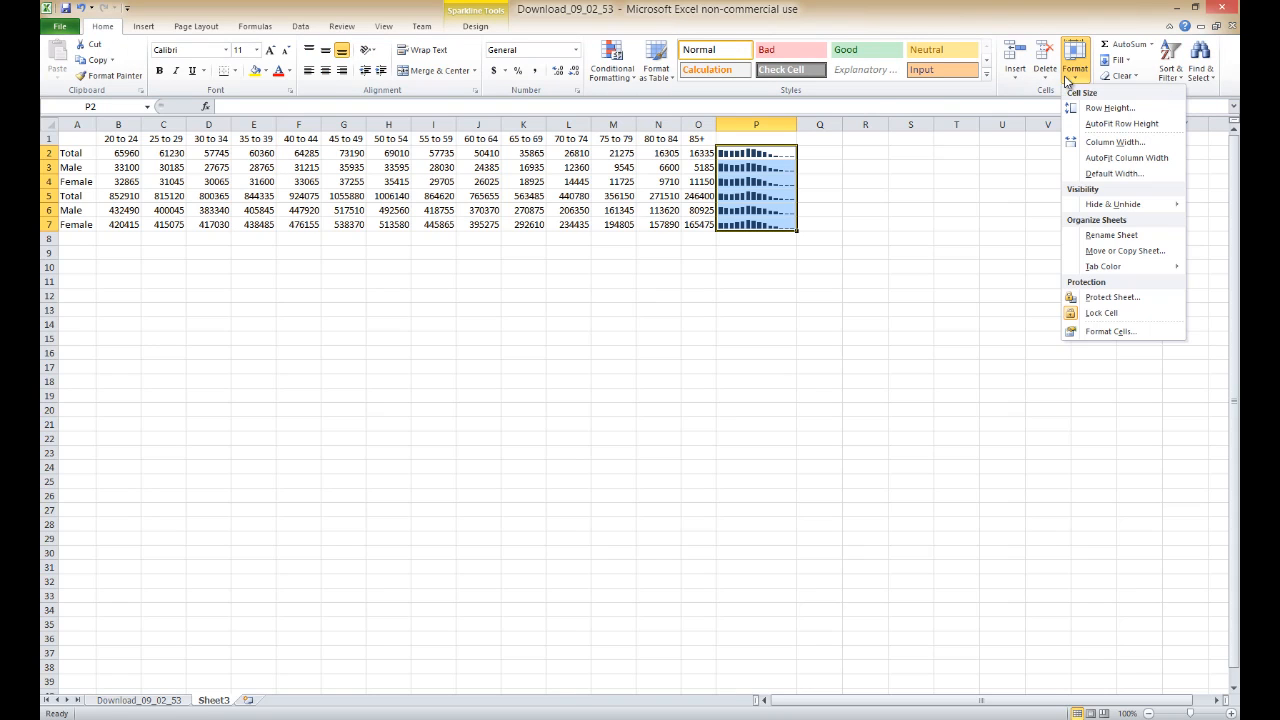
click(1108, 108)
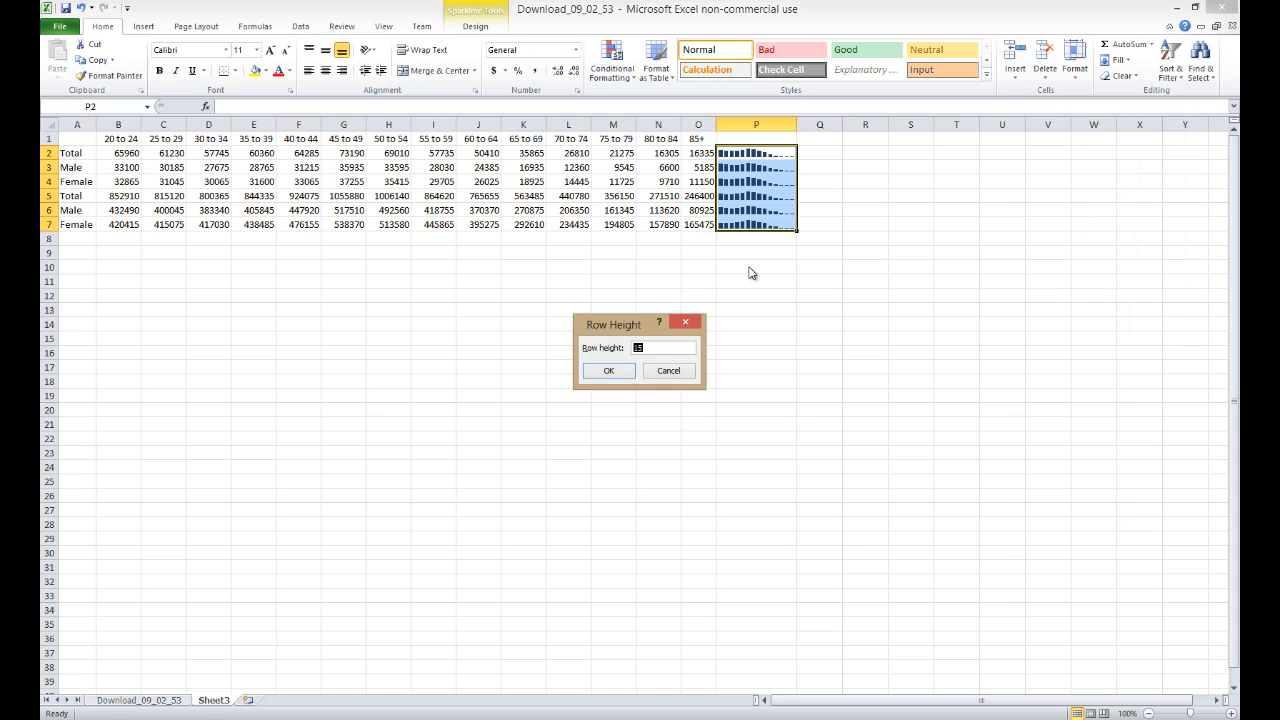
key(Return)
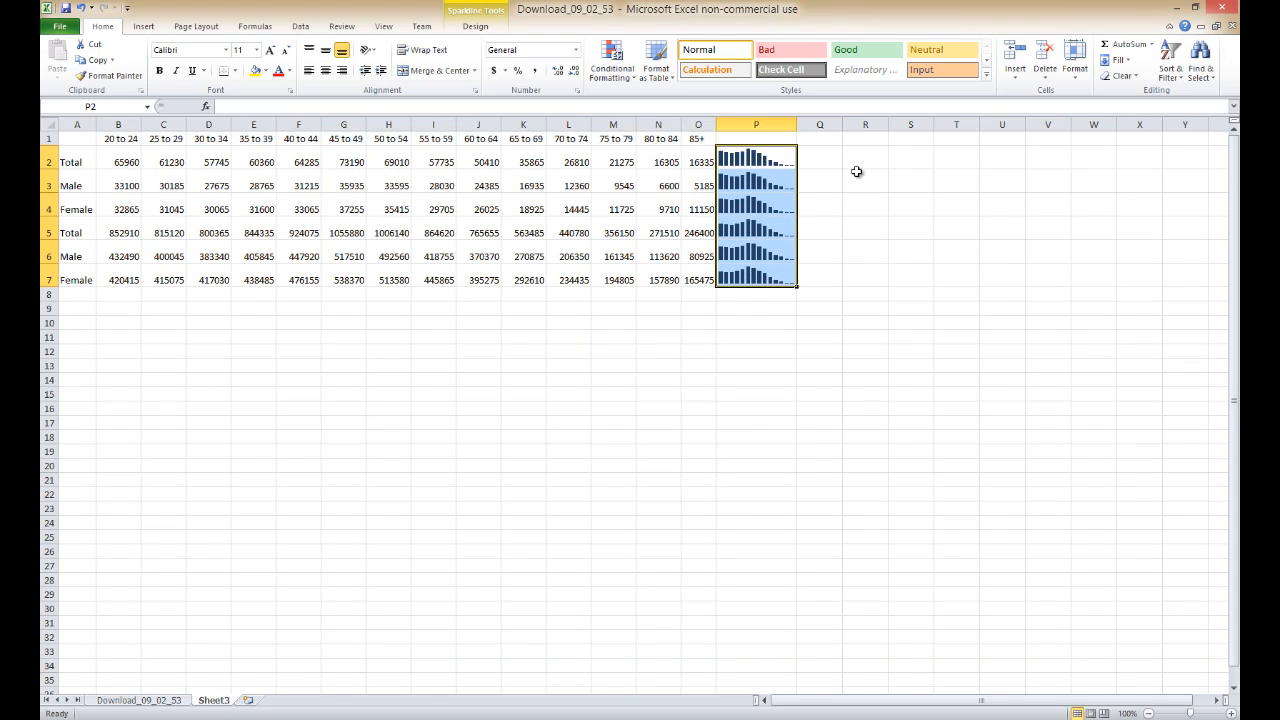
mouse_move(799, 124)
mouse_down()
mouse_move(818, 123)
mouse_move(806, 124)
mouse_up()
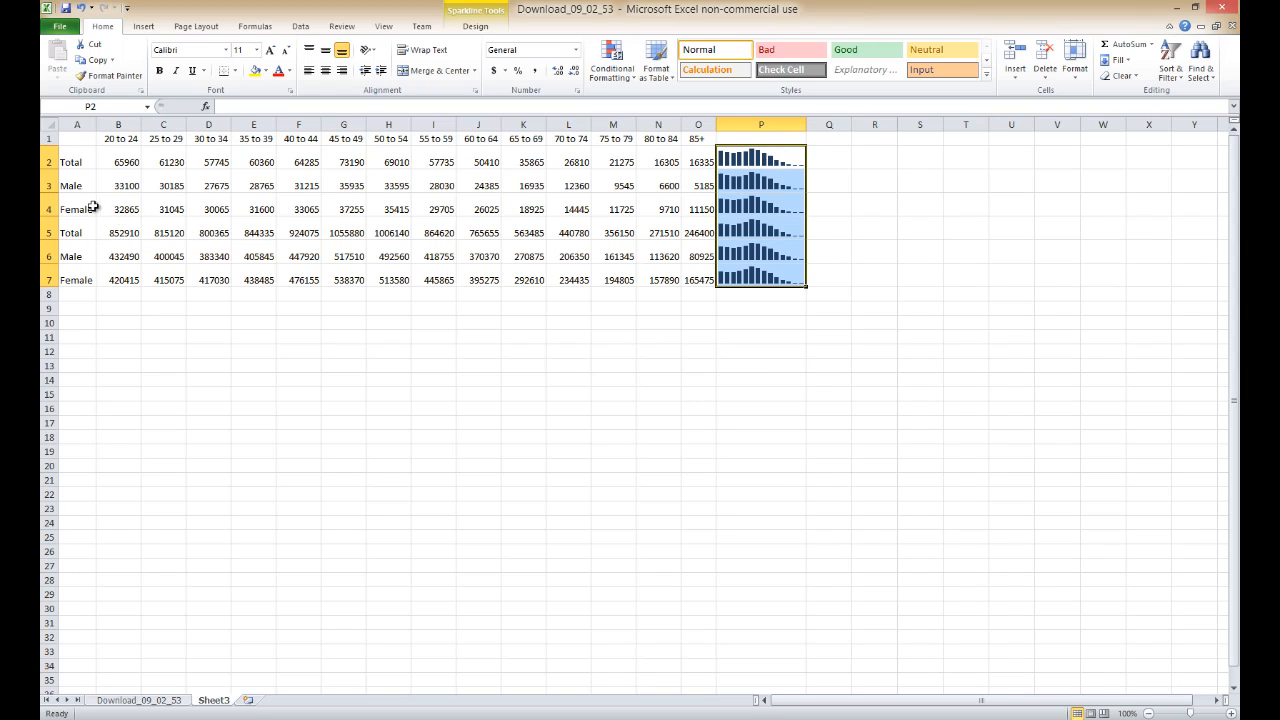
Insert a blank row above the second Total row and another above the first Total row.
click(47, 233)
right_click(47, 233)
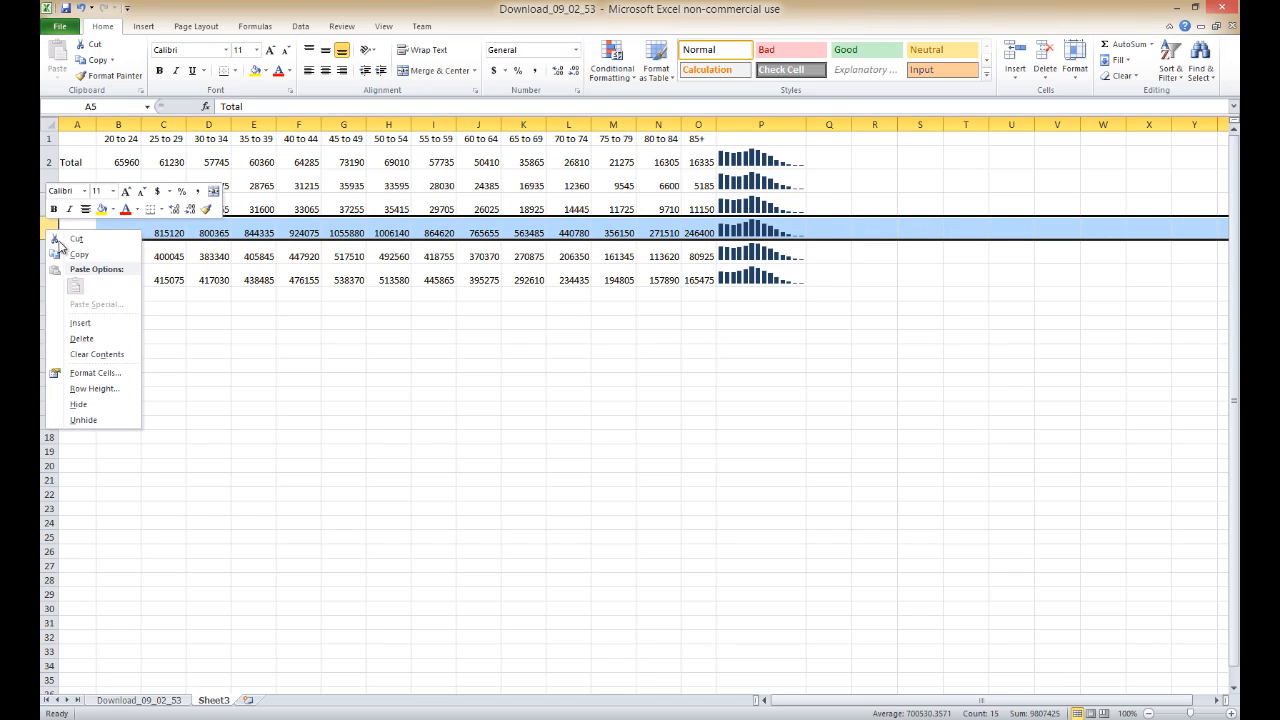
click(80, 323)
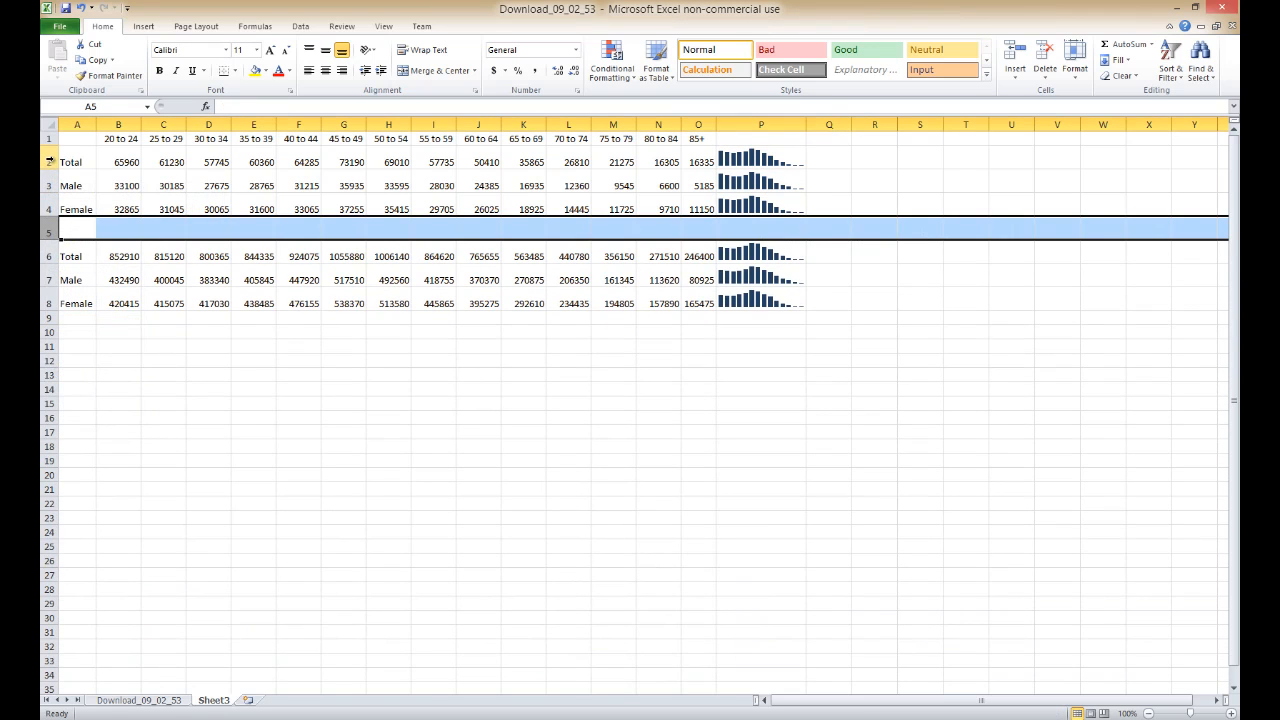
click(47, 162)
right_click(47, 162)
click(104, 254)
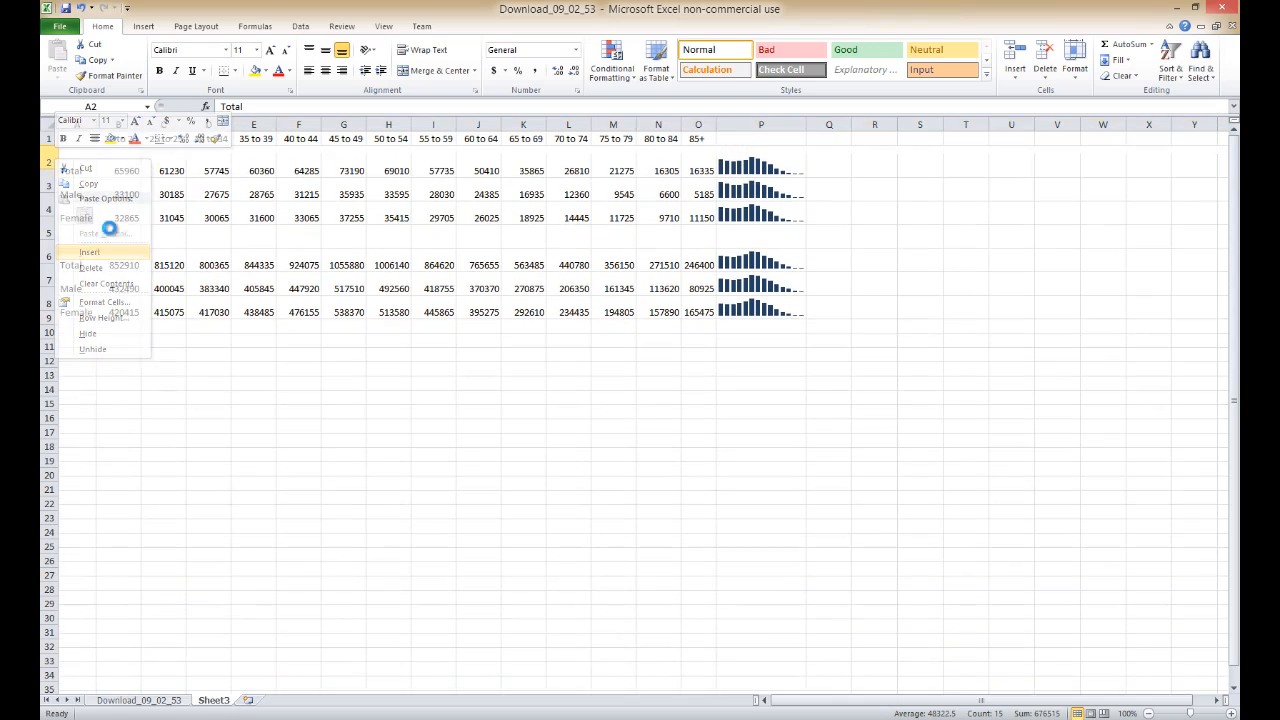
text(Ont)
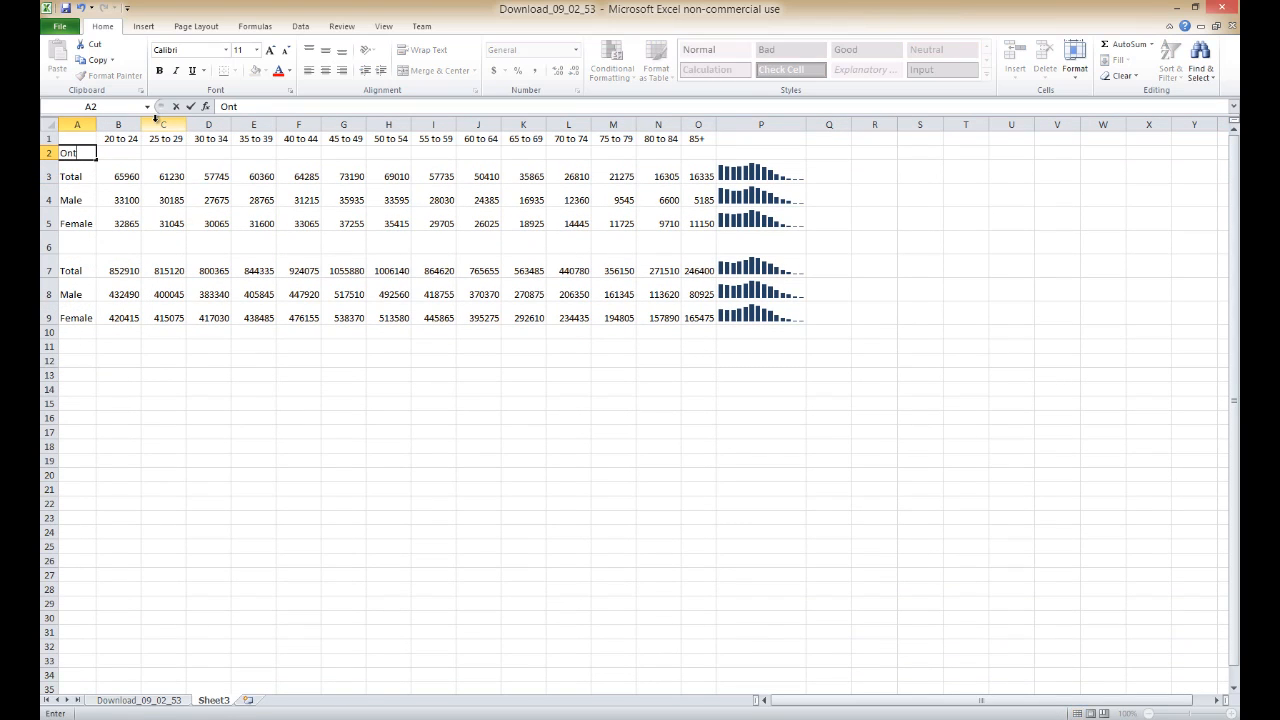
key(Return)
key(Down)
key(Down)
key(Down)
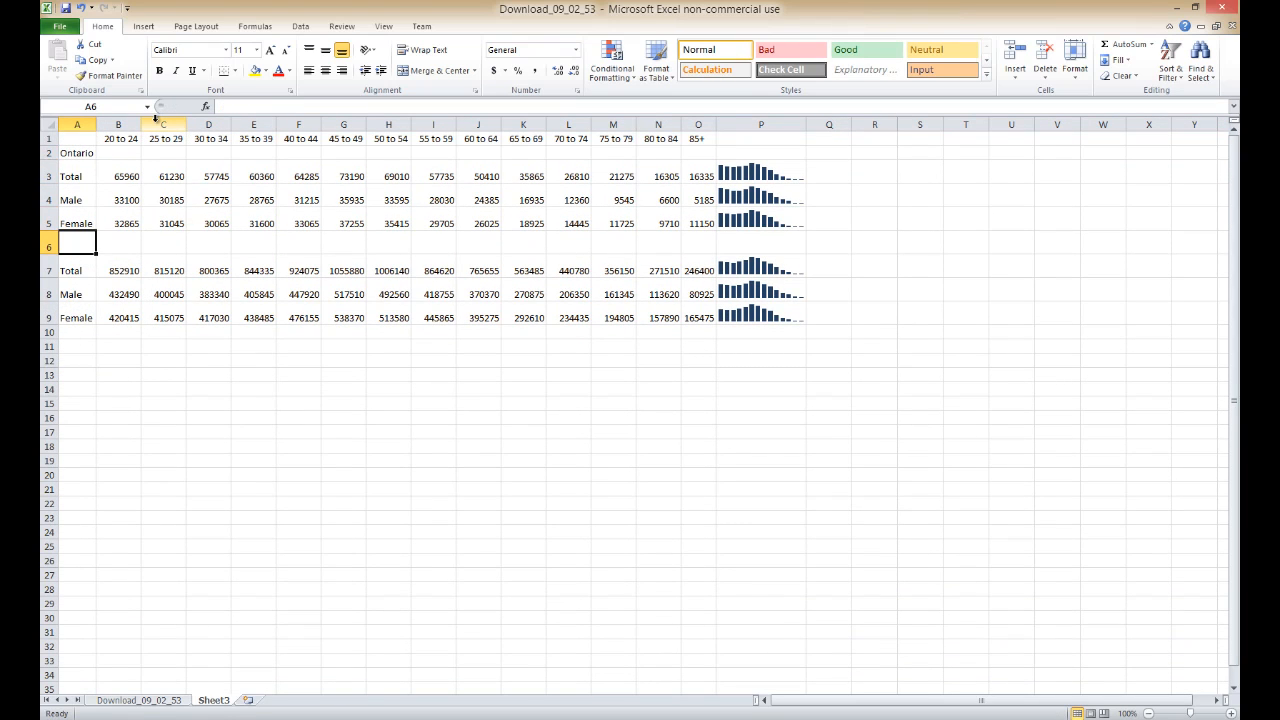
key(Up)
key(Up)
key(Up)
key(Up)
Label the two blocks by entering Ottawa in cell A2 and Ontario in cell A6.
text(Ott)
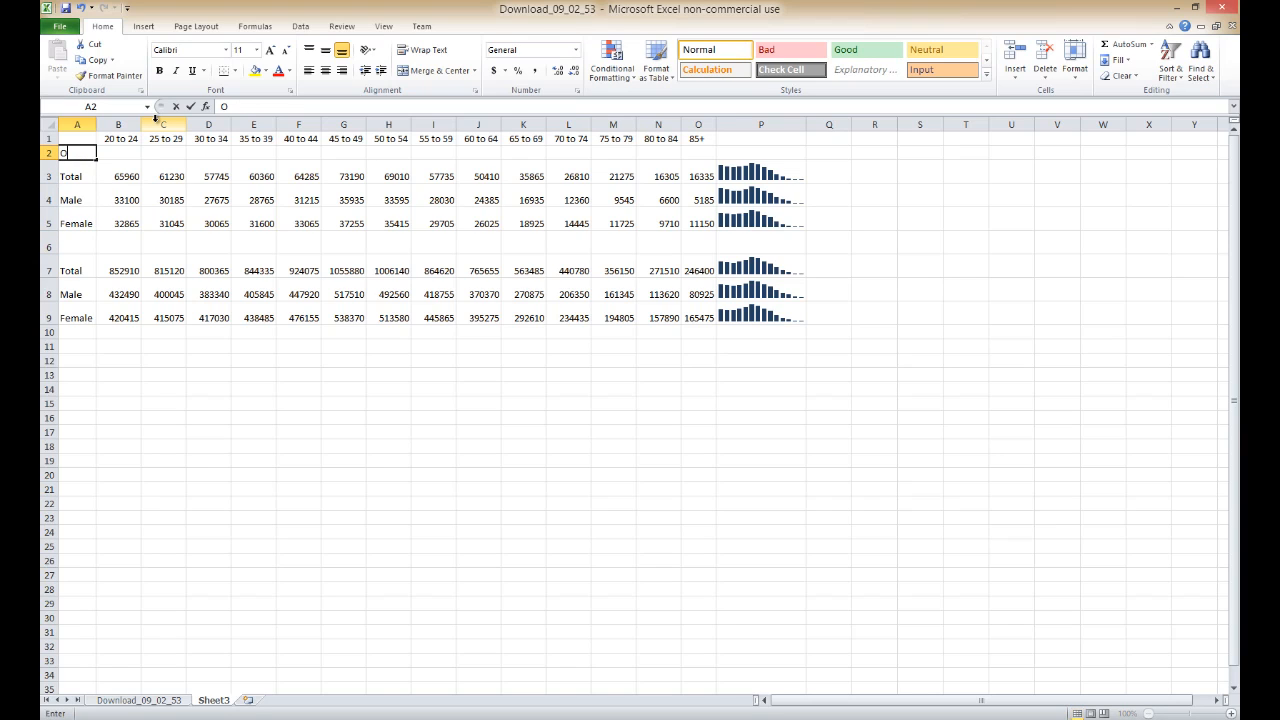
key(Return)
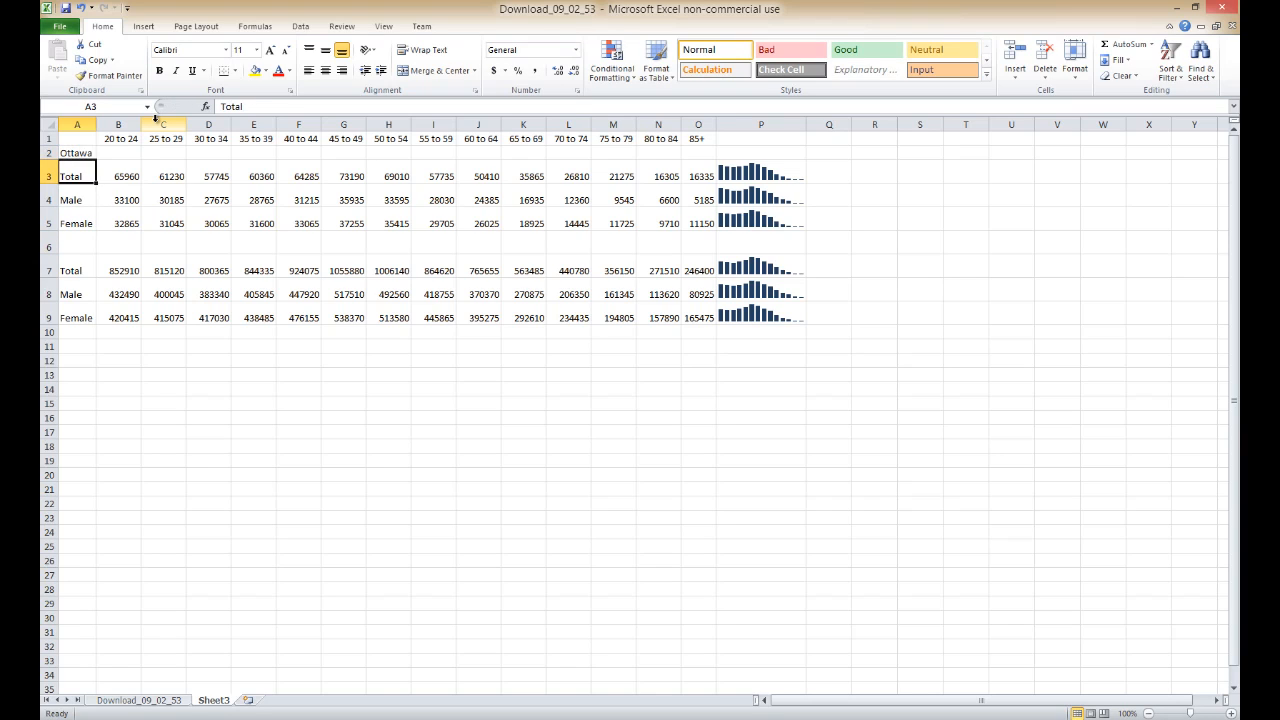
key(Down)
key(Down)
key(Down)
text(Onta)
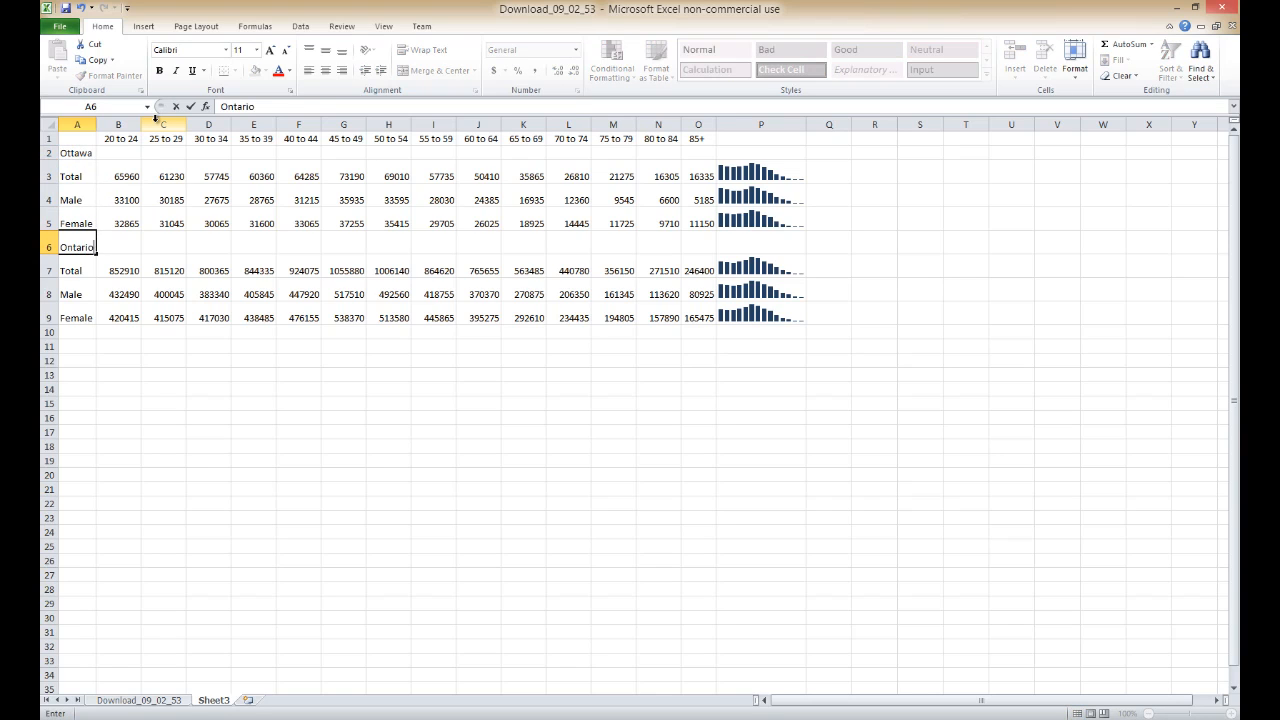
text(rio)
key(Return)
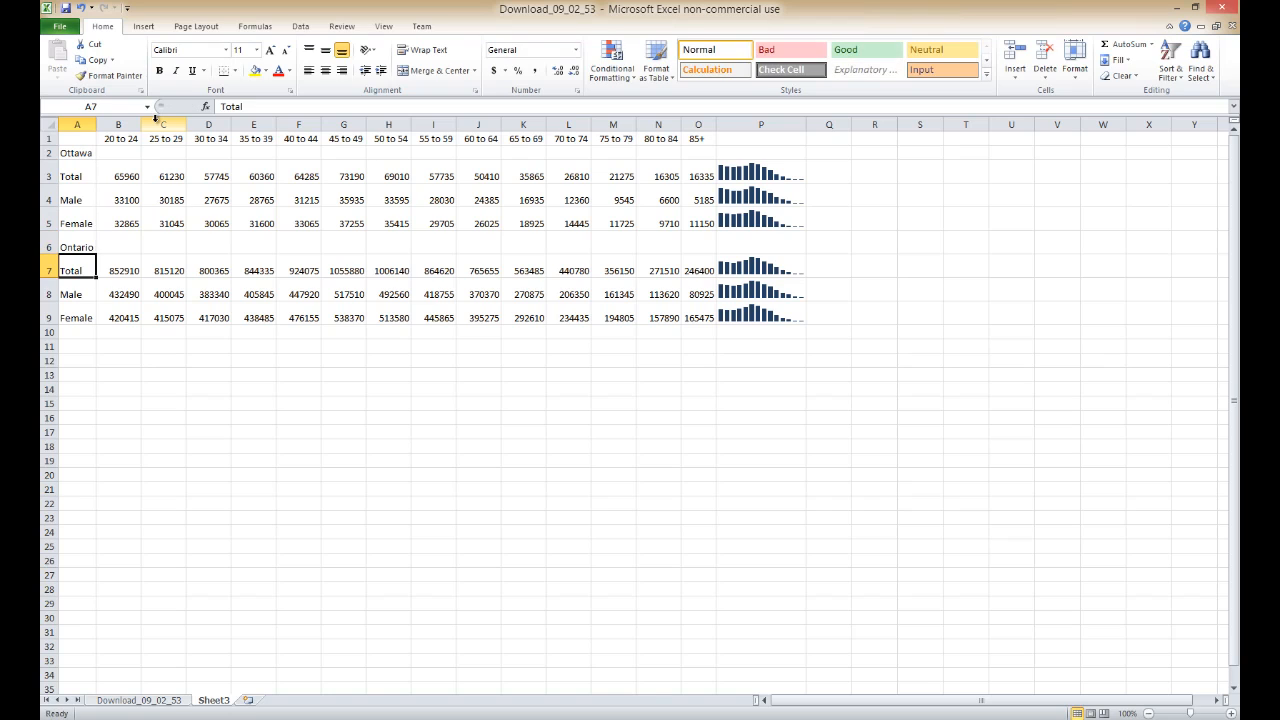
Make the age labels in header row 1 bold.
click(46, 137)
key(ctrl+b)
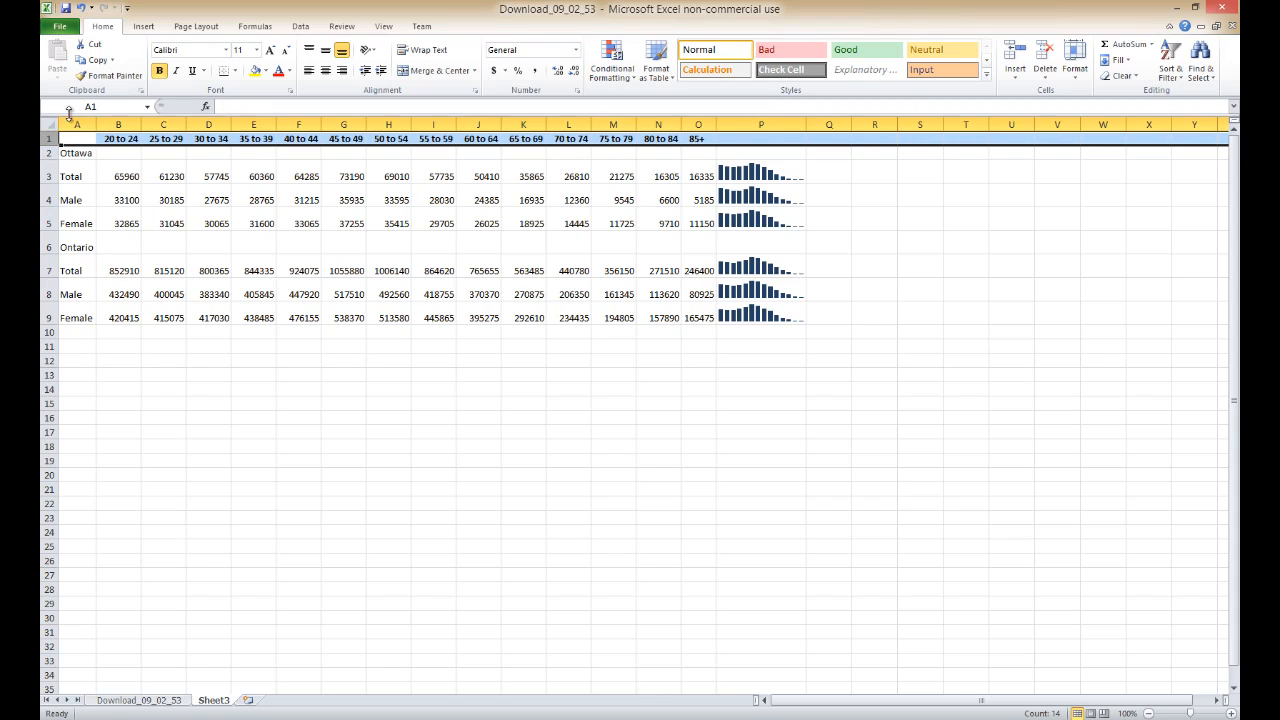